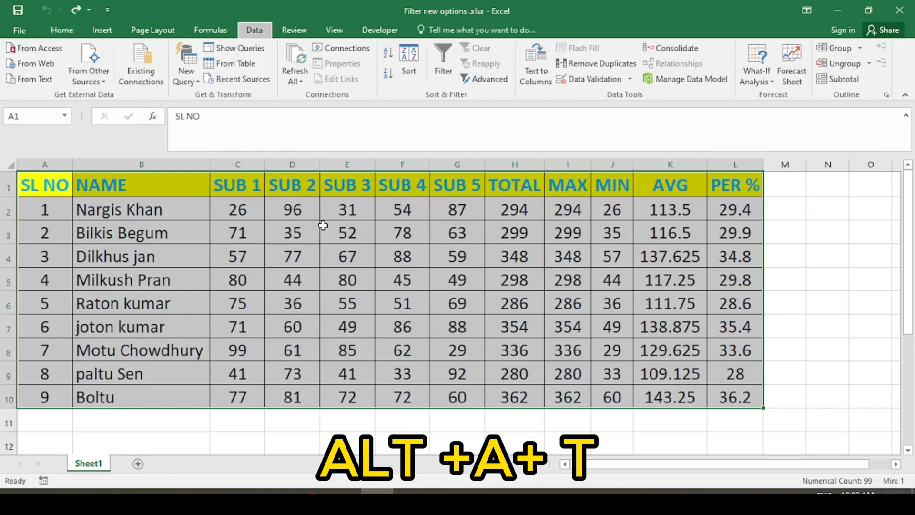
- Turn on AutoFilter across header row A1:L1 with Alt+A+T, checking the SUB 4 dropdown
key(a)
key(t)
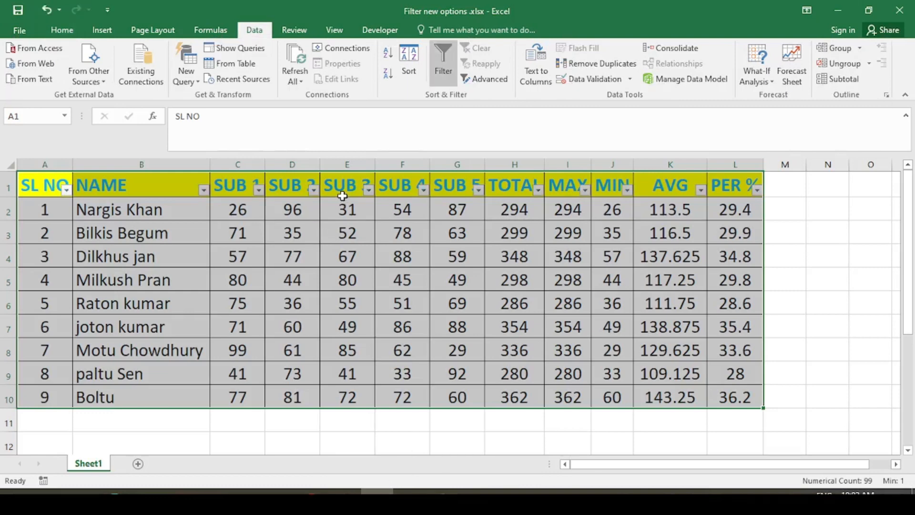
click(423, 190)
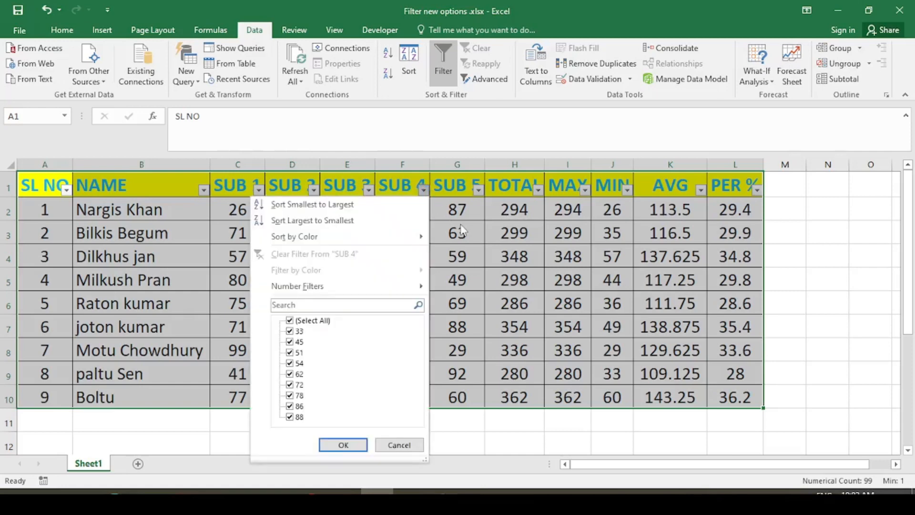
click(460, 227)
click(439, 255)
- Browse the marks cells and Home ribbon, return to the Data tab, and select B2
click(388, 276)
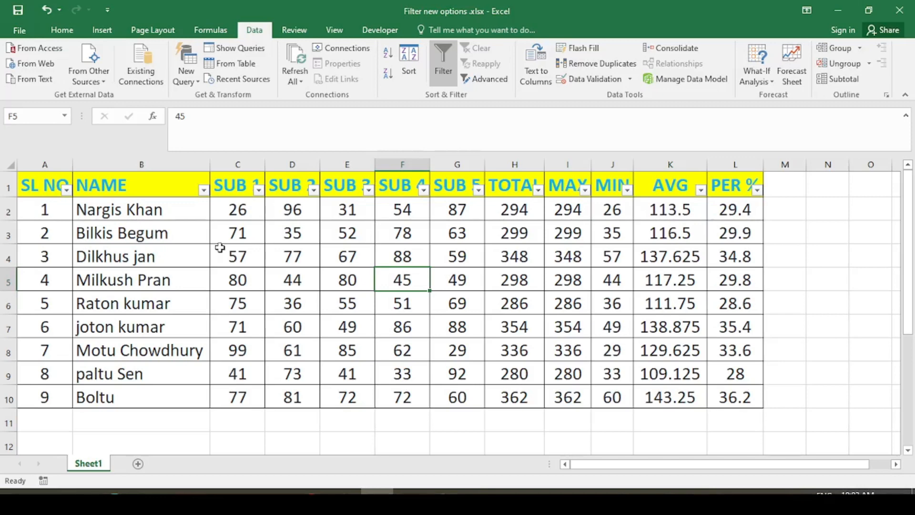
click(257, 307)
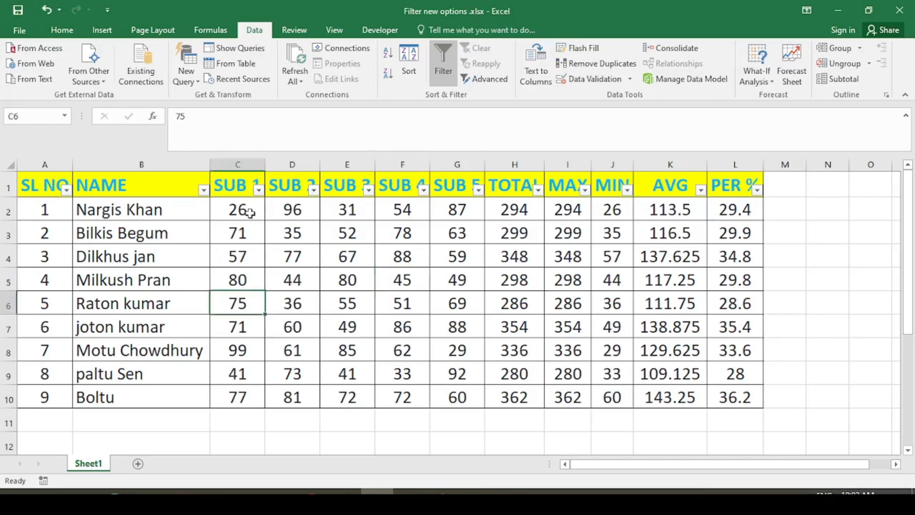
click(459, 258)
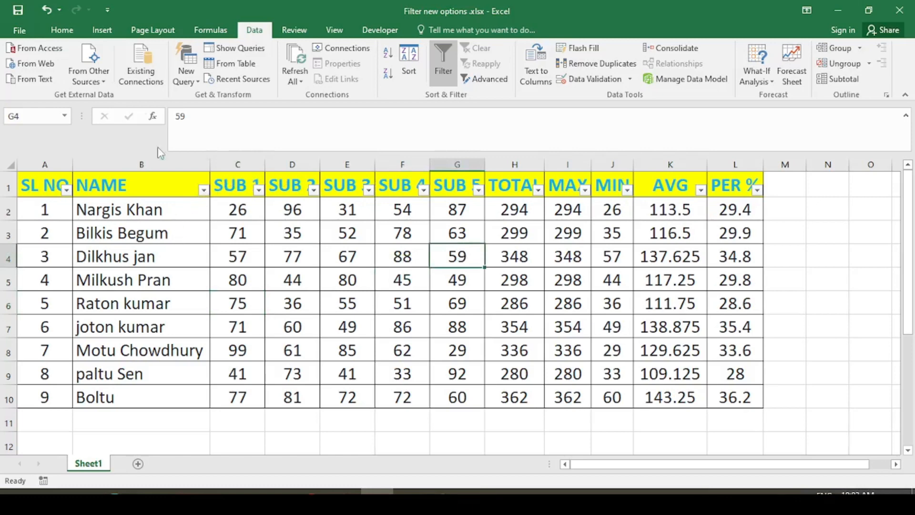
click(62, 29)
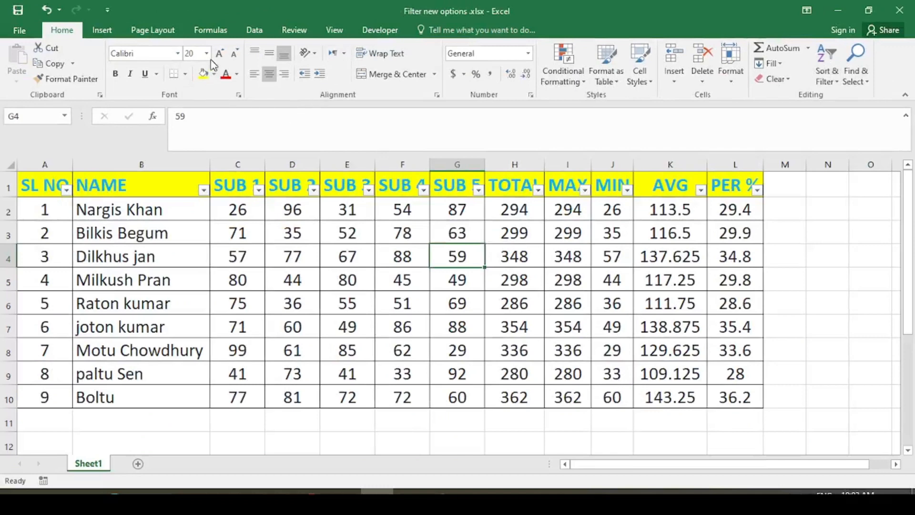
click(258, 32)
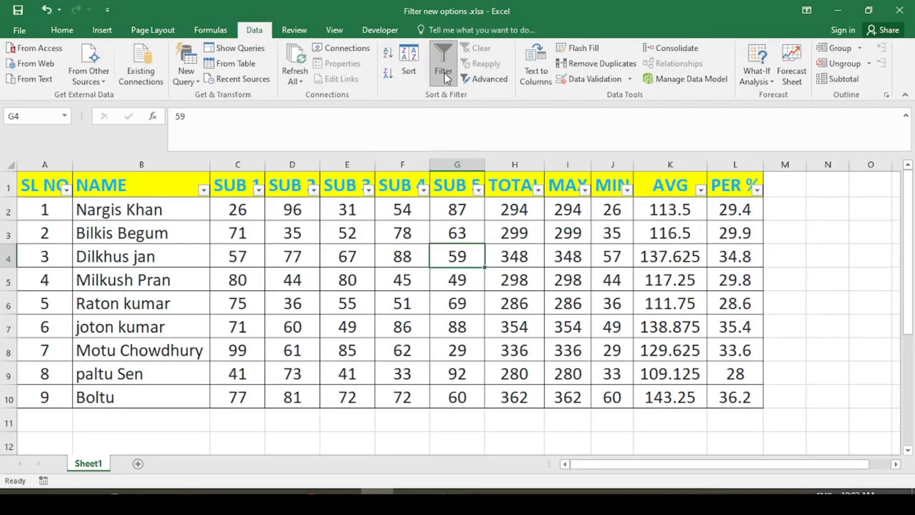
click(240, 252)
click(247, 233)
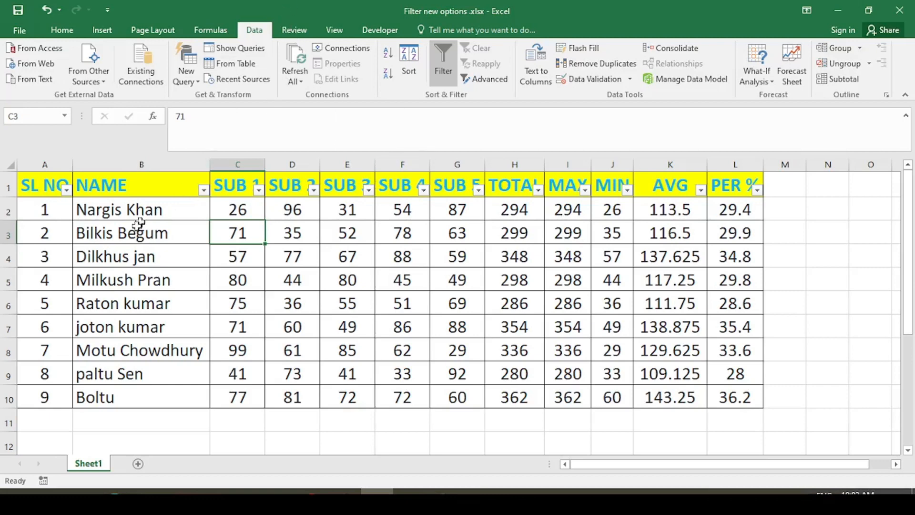
click(146, 206)
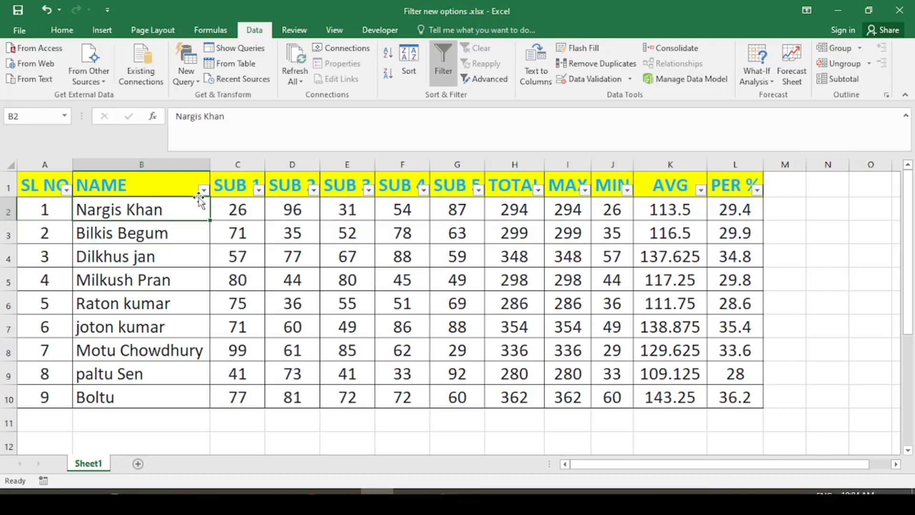
click(162, 186)
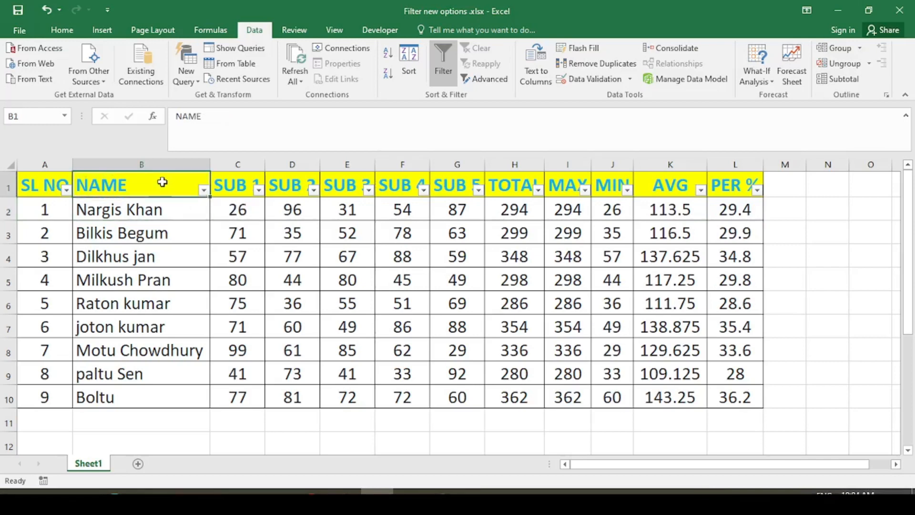
click(163, 164)
click(166, 194)
click(204, 190)
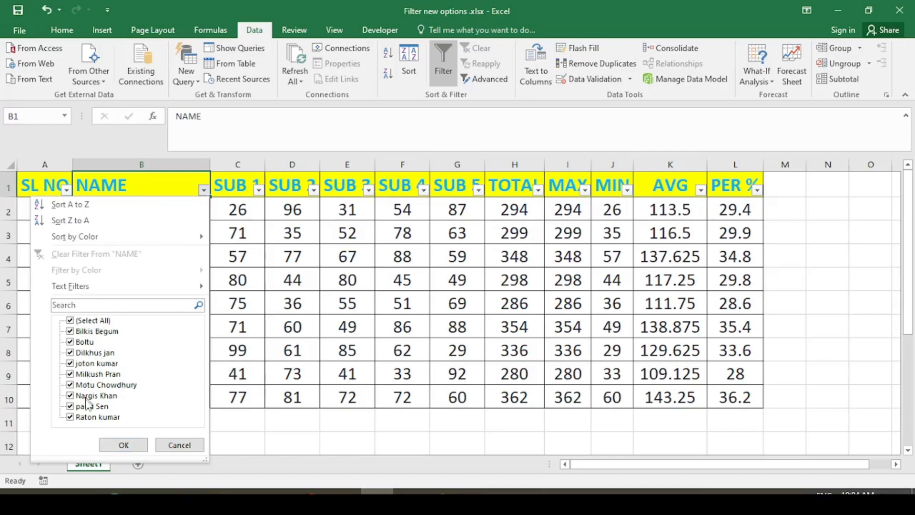
click(70, 320)
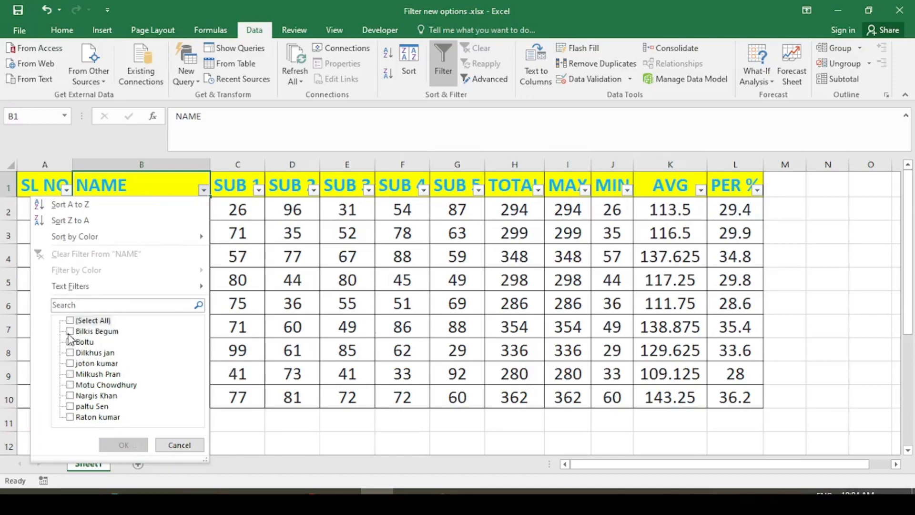
click(190, 445)
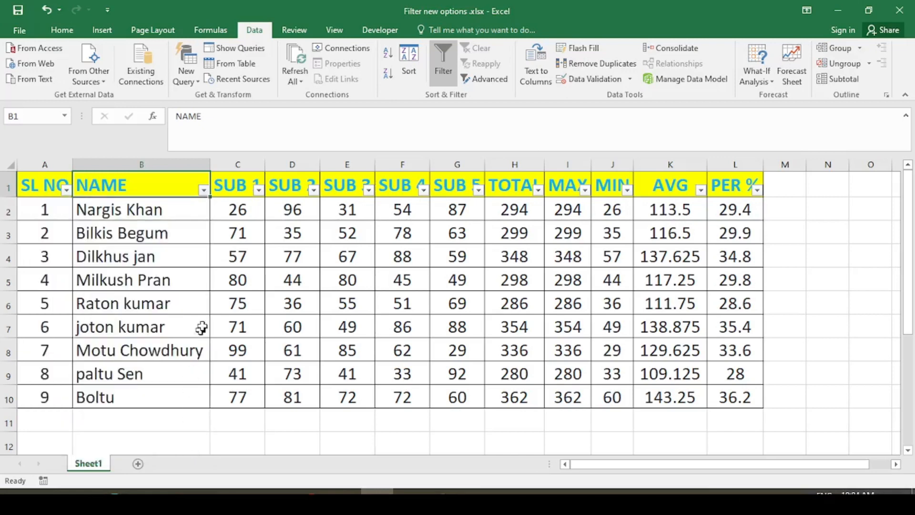
click(204, 190)
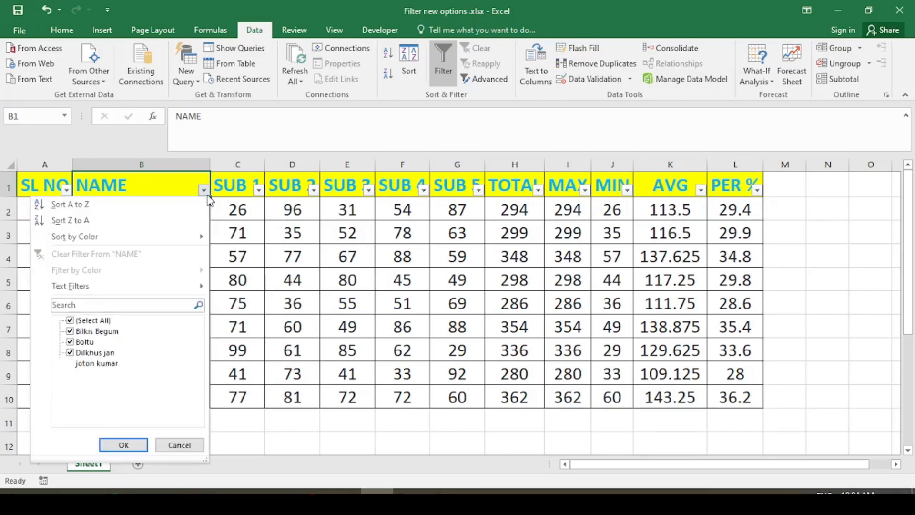
click(71, 320)
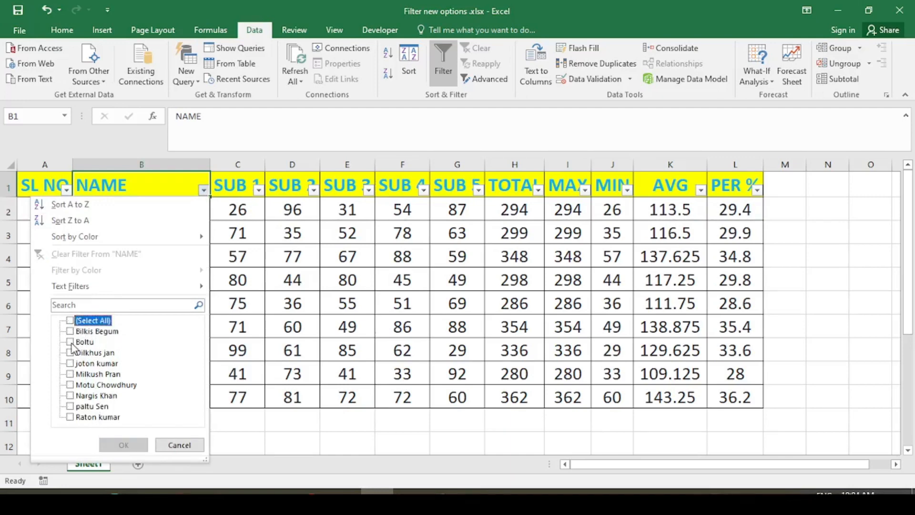
click(70, 395)
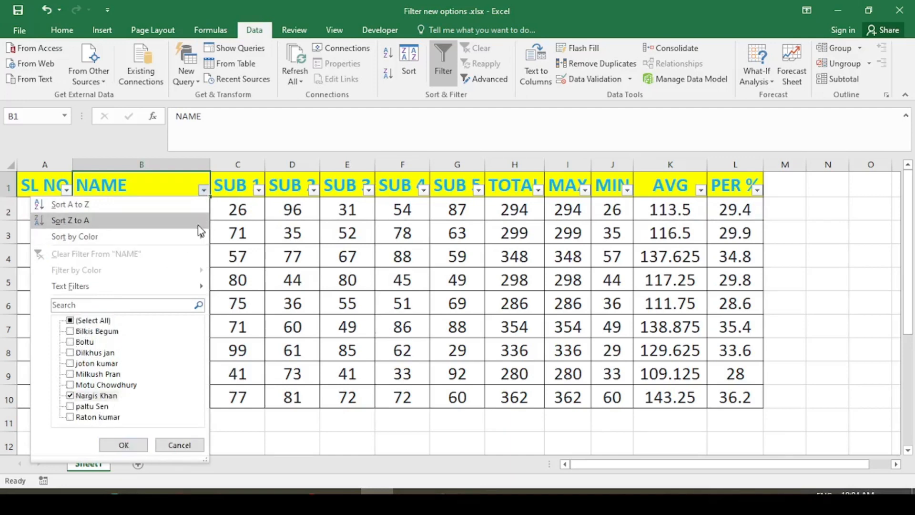
click(123, 445)
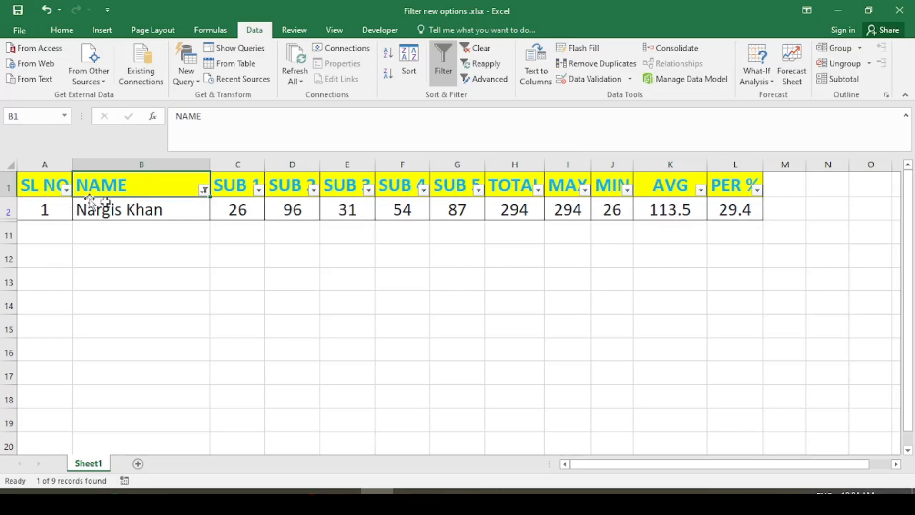
click(204, 190)
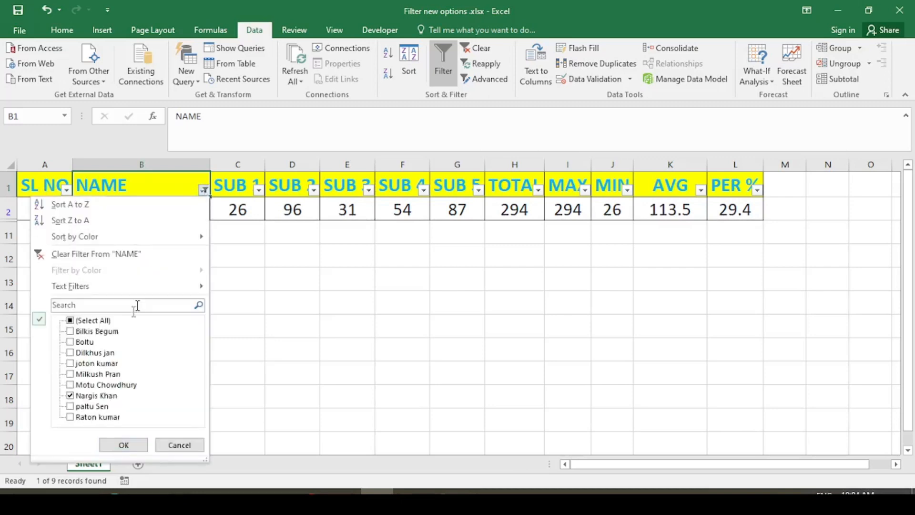
click(70, 363)
click(70, 341)
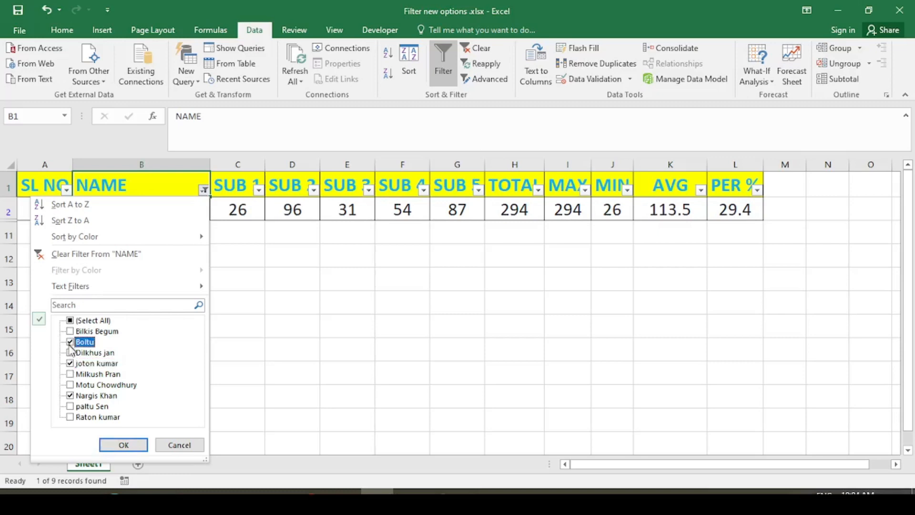
click(126, 445)
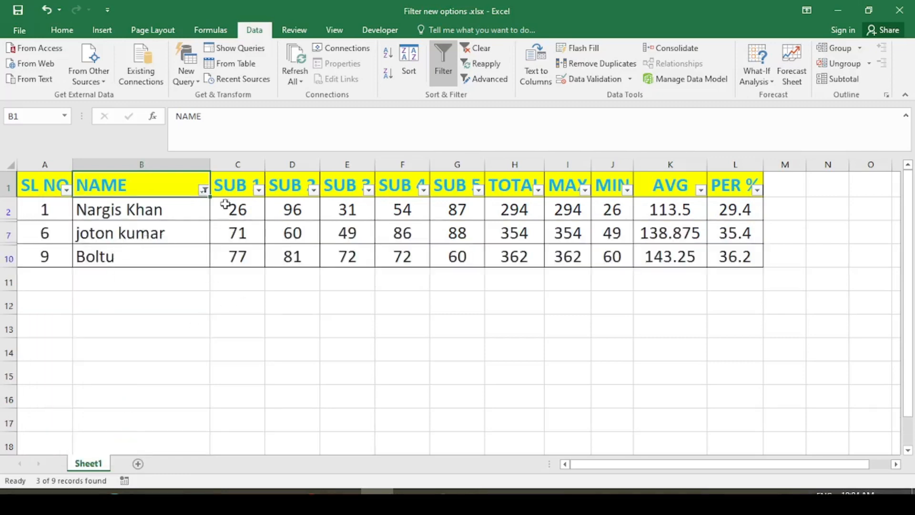
click(203, 190)
click(71, 321)
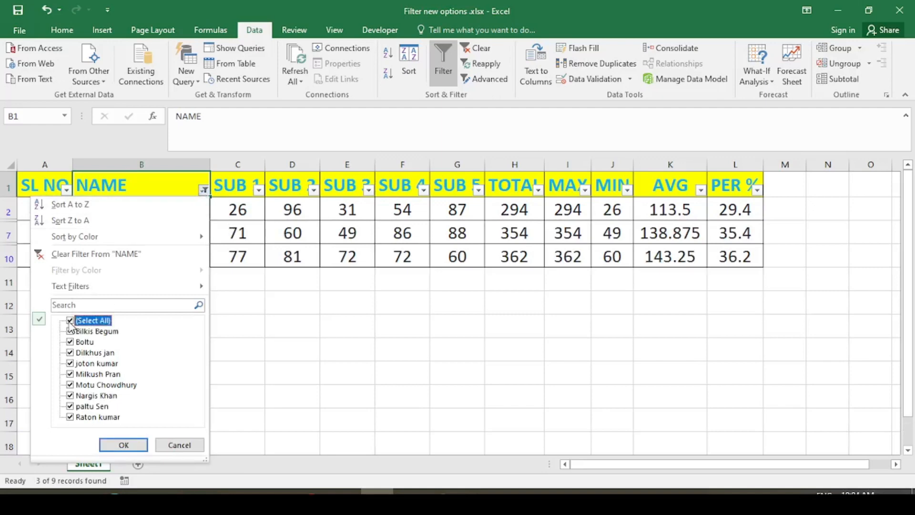
click(114, 444)
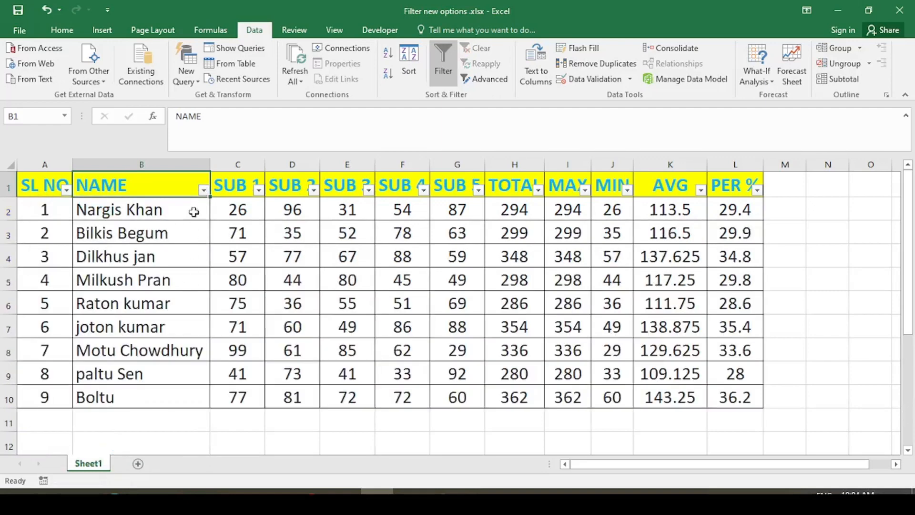
click(203, 189)
click(71, 320)
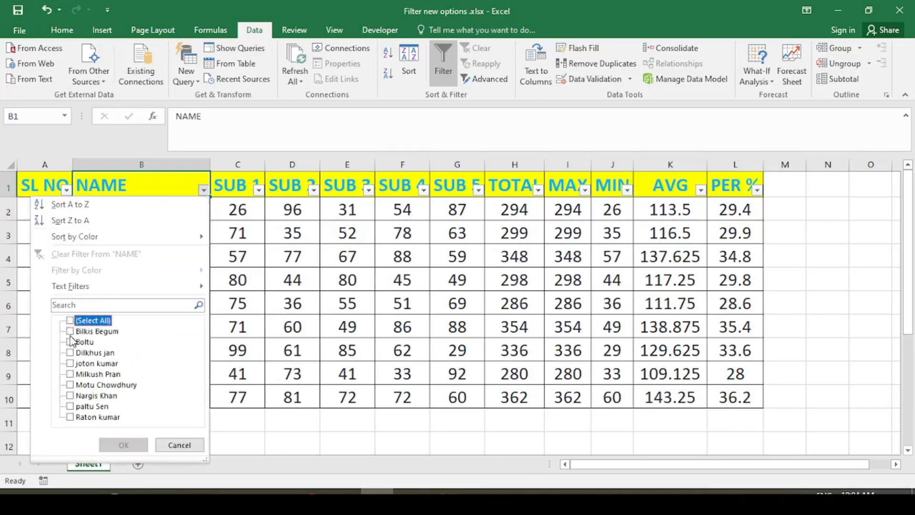
click(70, 417)
click(122, 443)
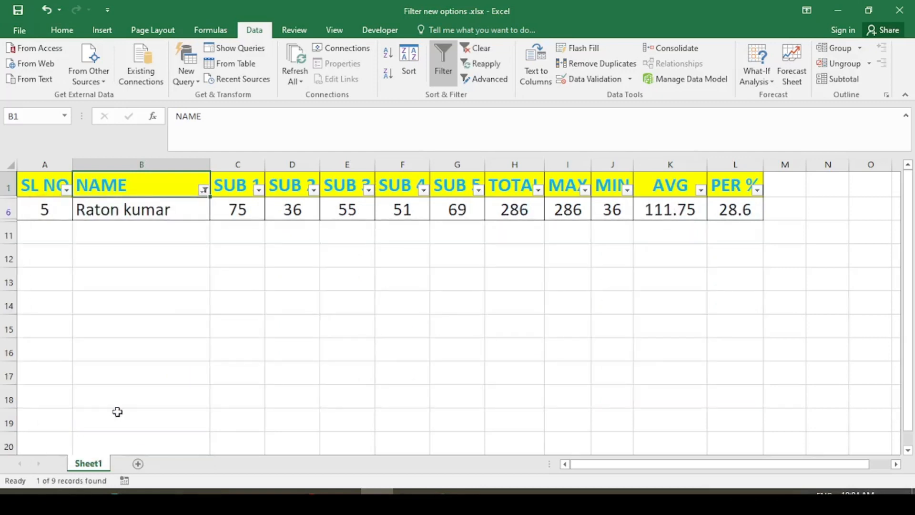
click(205, 190)
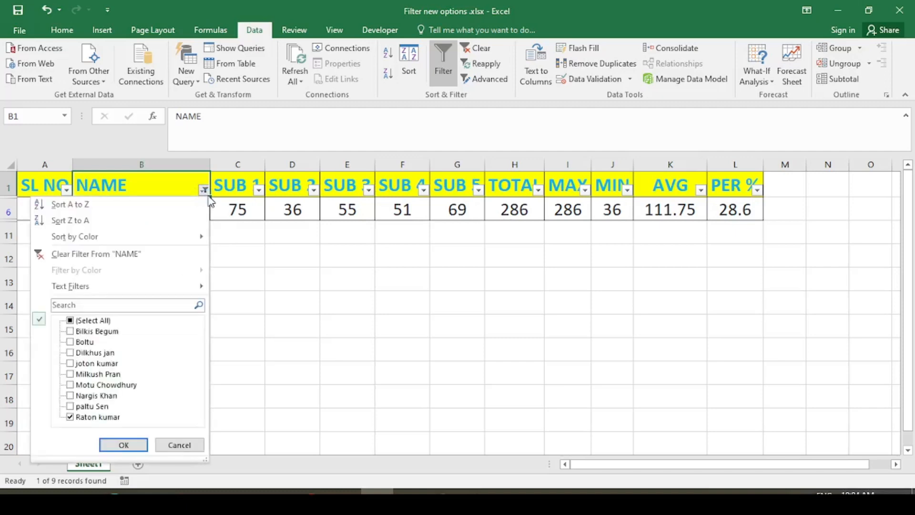
click(72, 419)
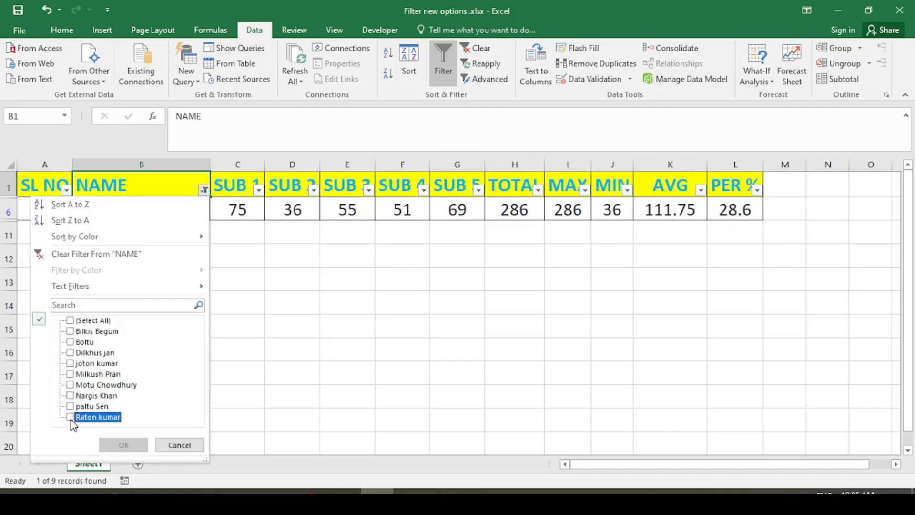
mouse_move(110, 236)
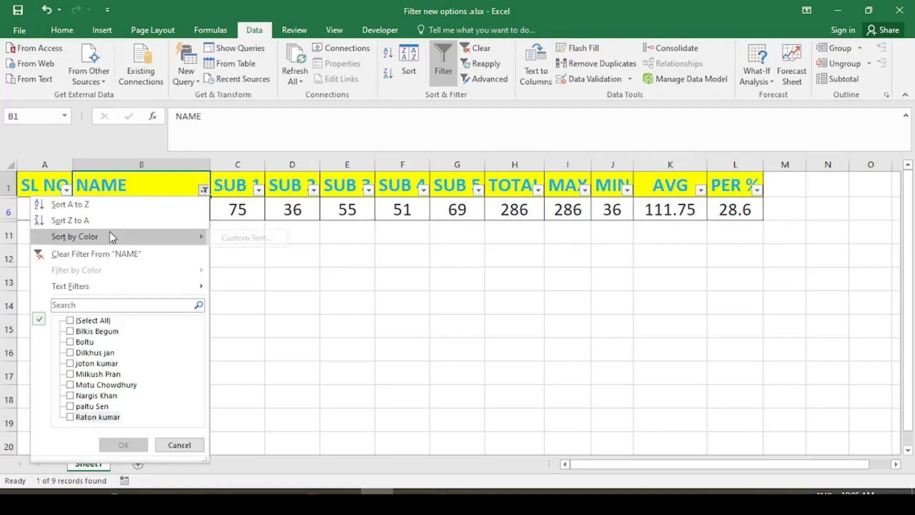
click(77, 321)
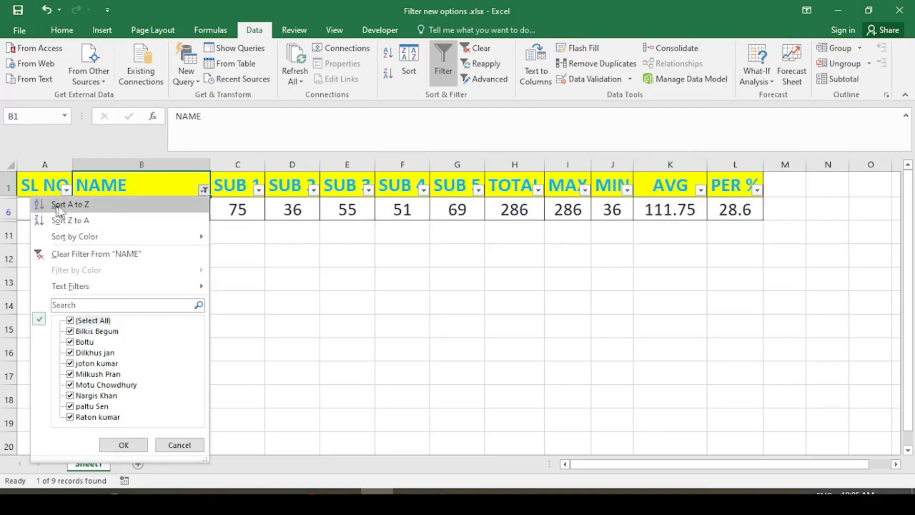
click(123, 444)
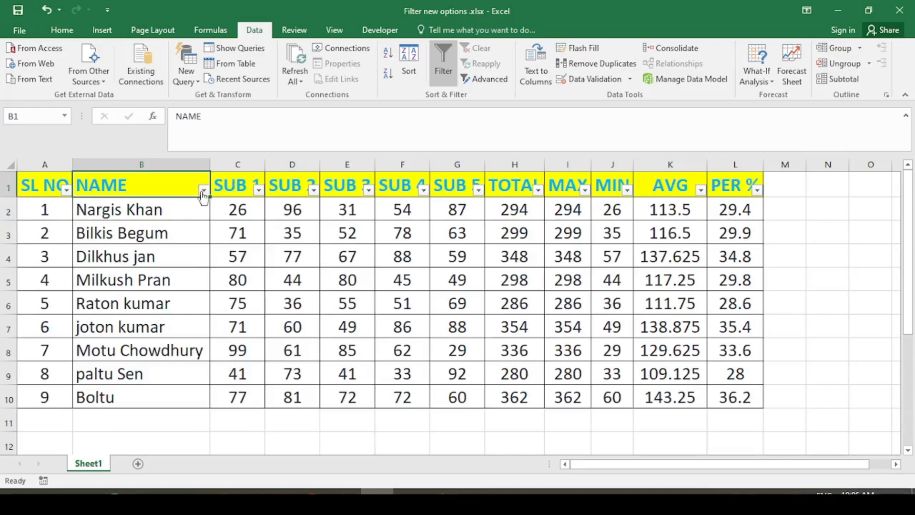
- Sort the table by NAME from A to Z and review the sorted names
click(204, 189)
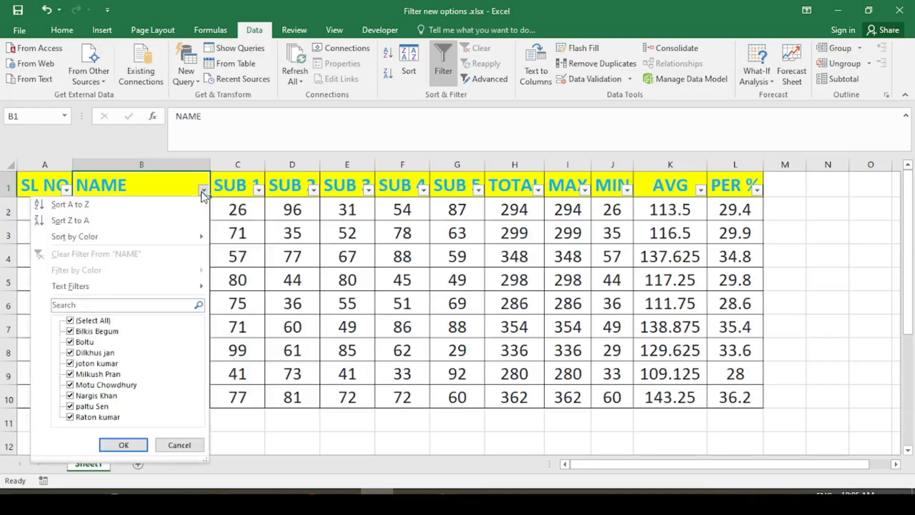
click(75, 205)
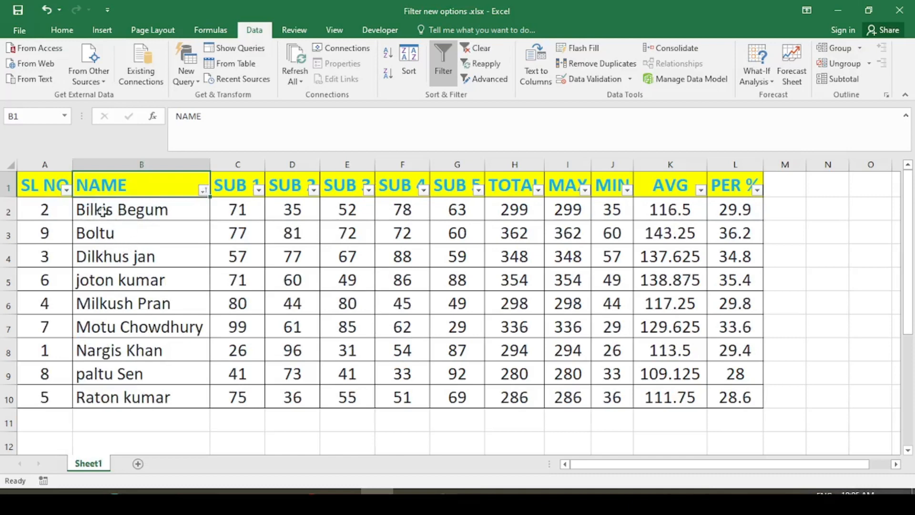
click(137, 210)
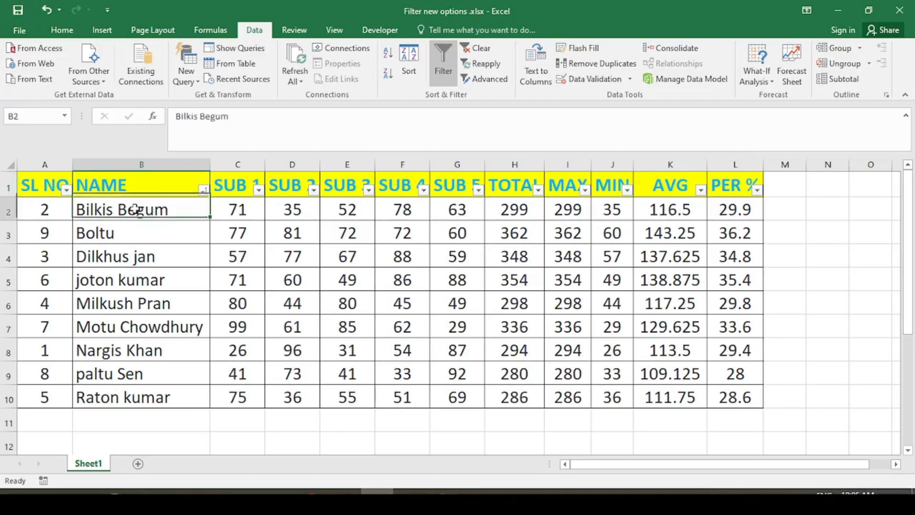
click(137, 233)
click(133, 256)
click(134, 278)
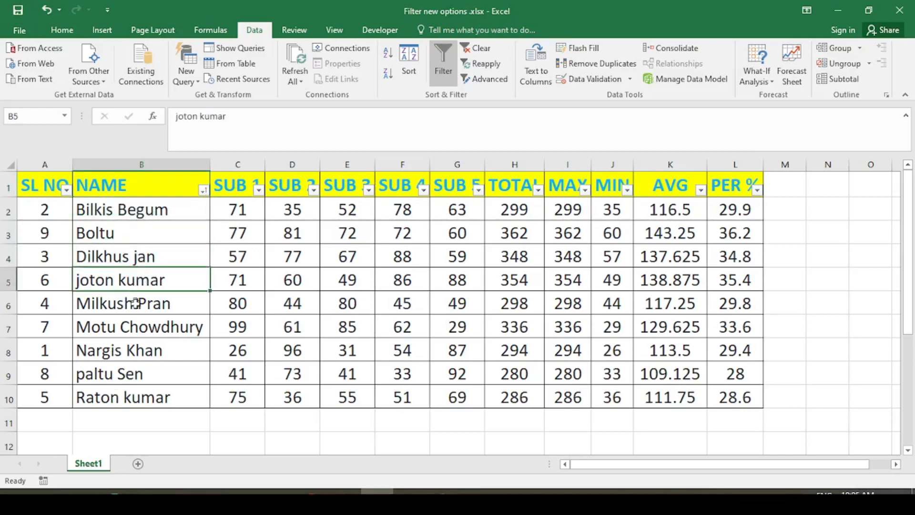
- Re-sort the table by NAME from Z to A and review the reversed order
click(203, 190)
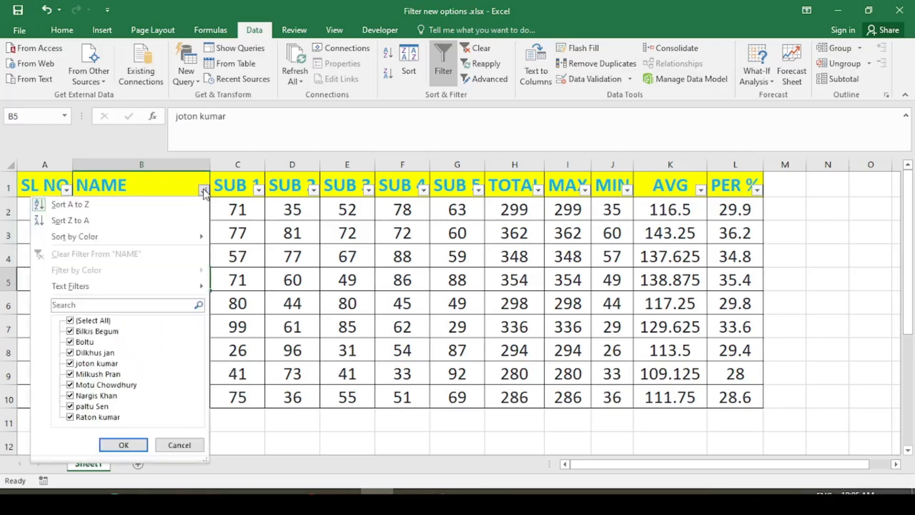
click(116, 224)
click(126, 208)
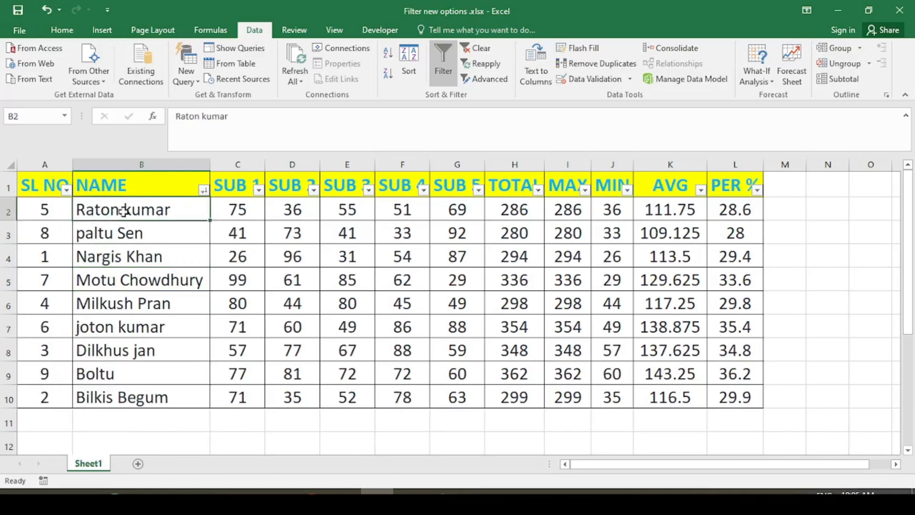
click(126, 233)
click(126, 256)
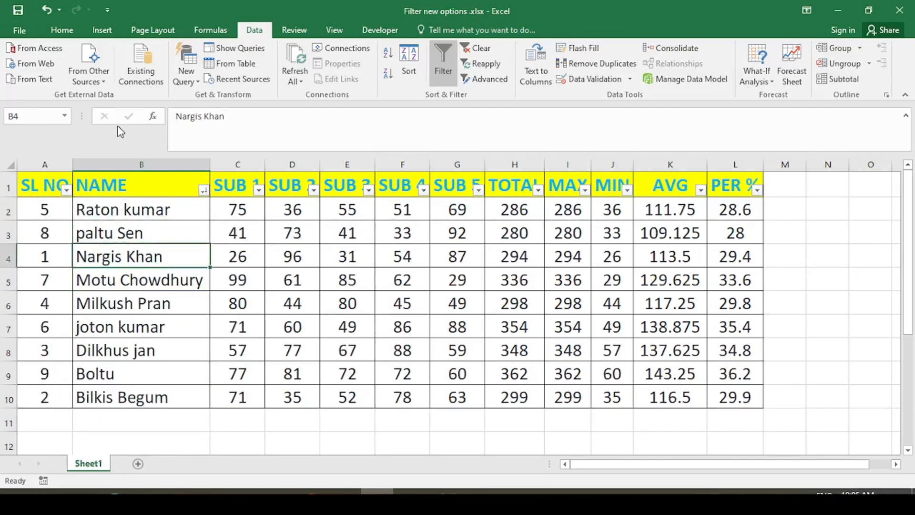
click(213, 202)
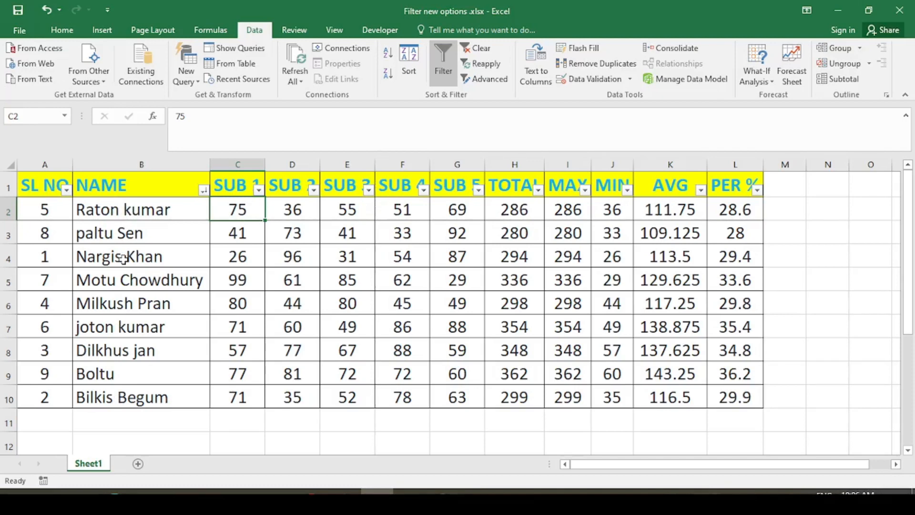
click(129, 213)
click(133, 236)
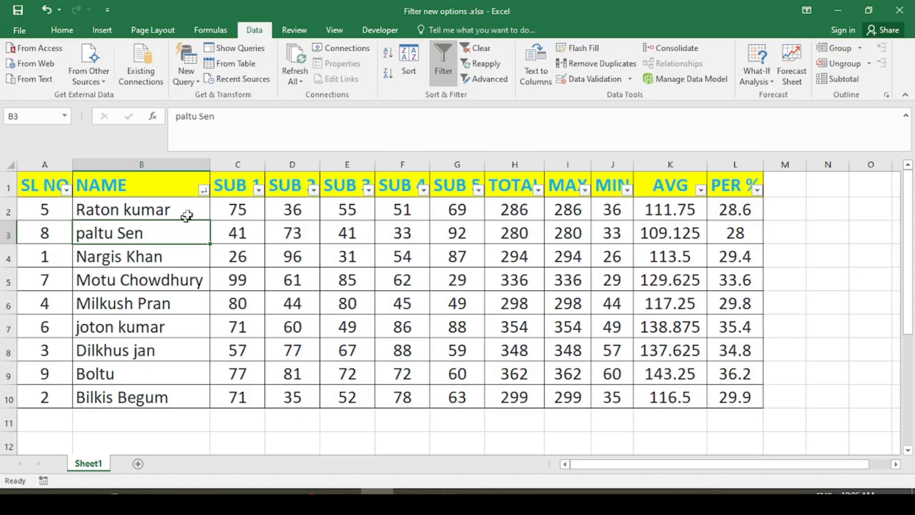
- Open the Custom Sort dialog from the NAME filter's Sort by Color menu
click(203, 190)
mouse_move(67, 241)
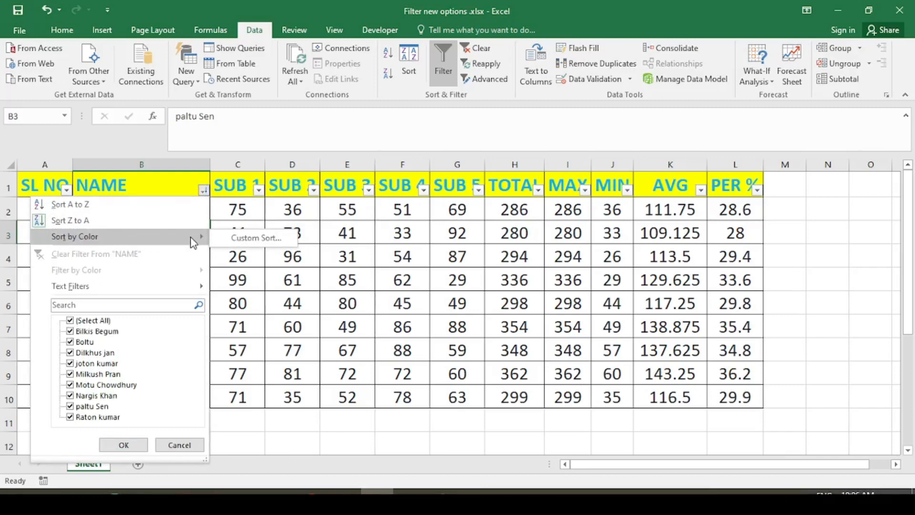
click(265, 238)
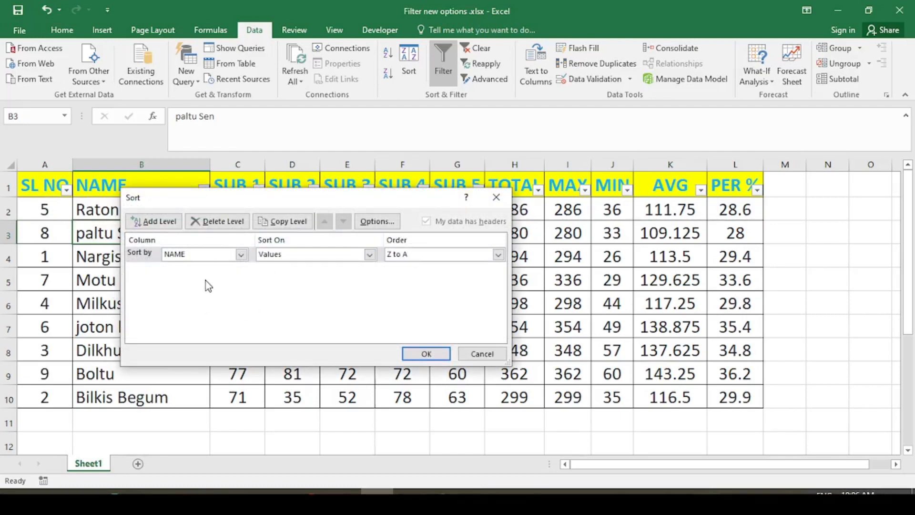
- Keep NAME as the sort column and cell Values as the sort basis
click(241, 254)
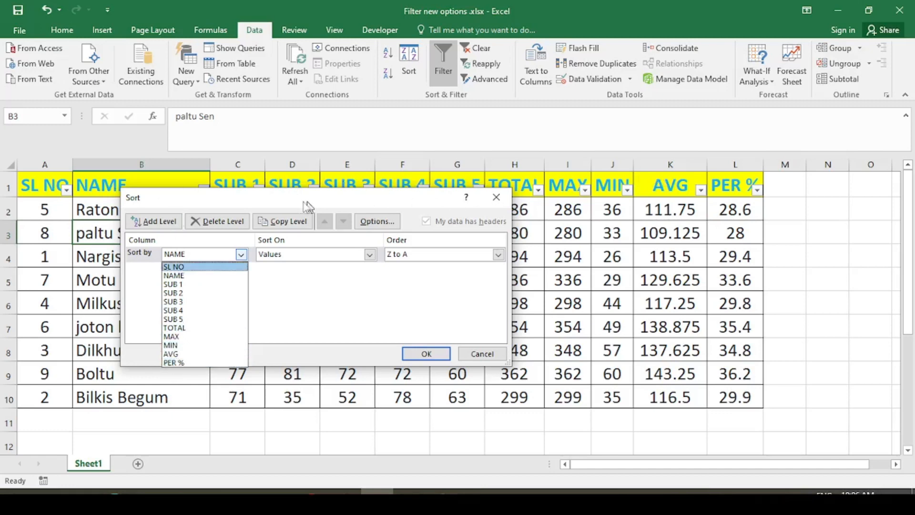
click(287, 205)
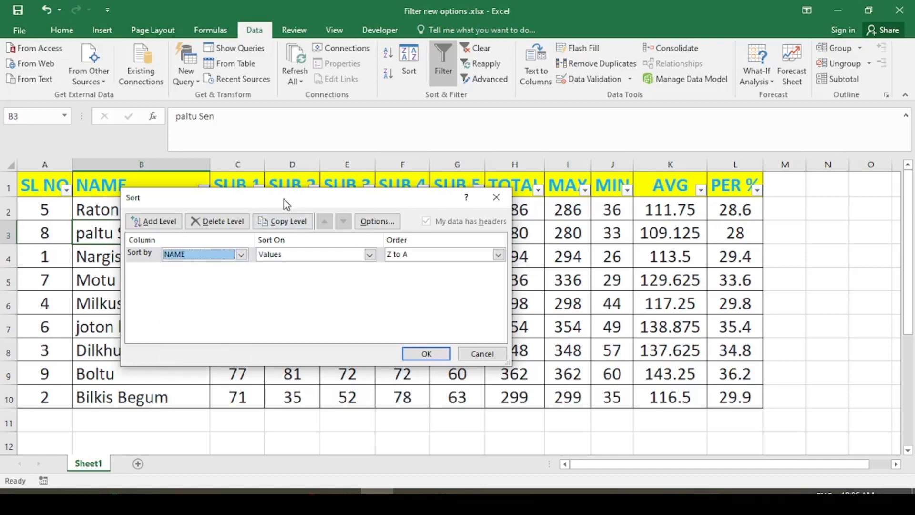
drag(285, 203, 266, 247)
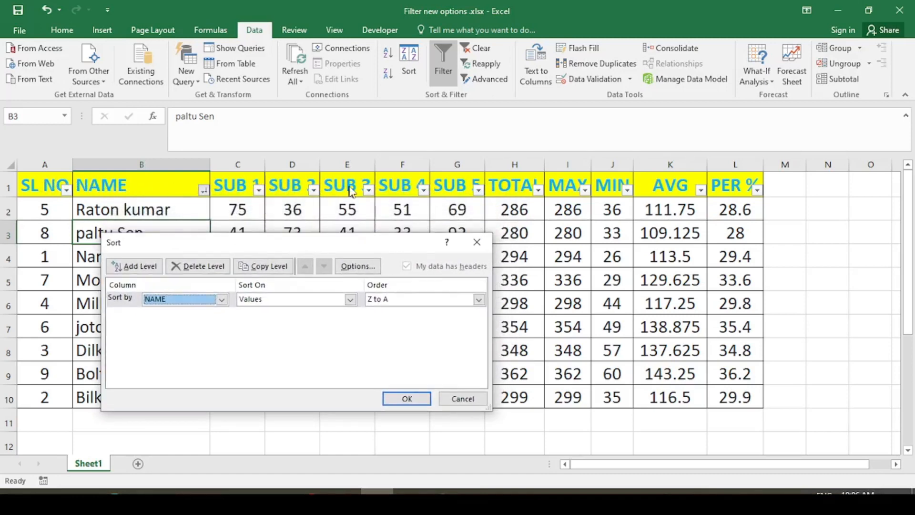
click(222, 300)
click(352, 308)
click(352, 305)
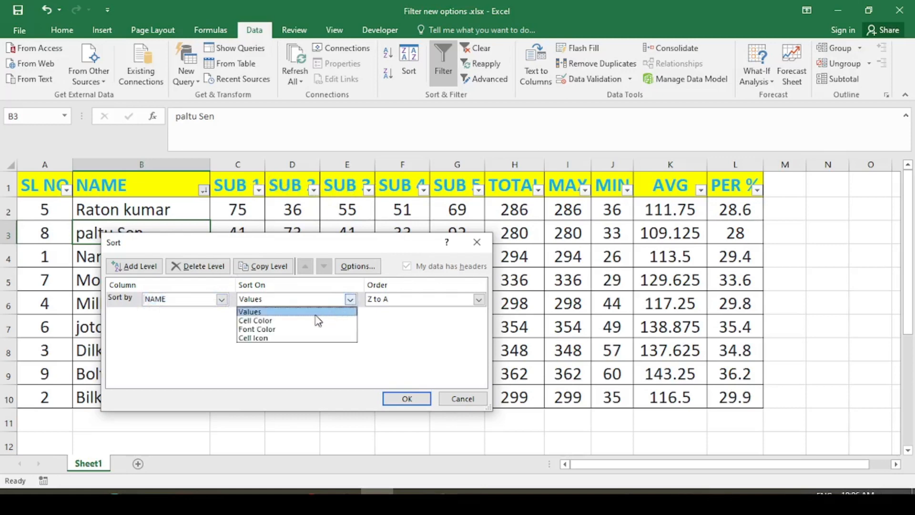
click(401, 338)
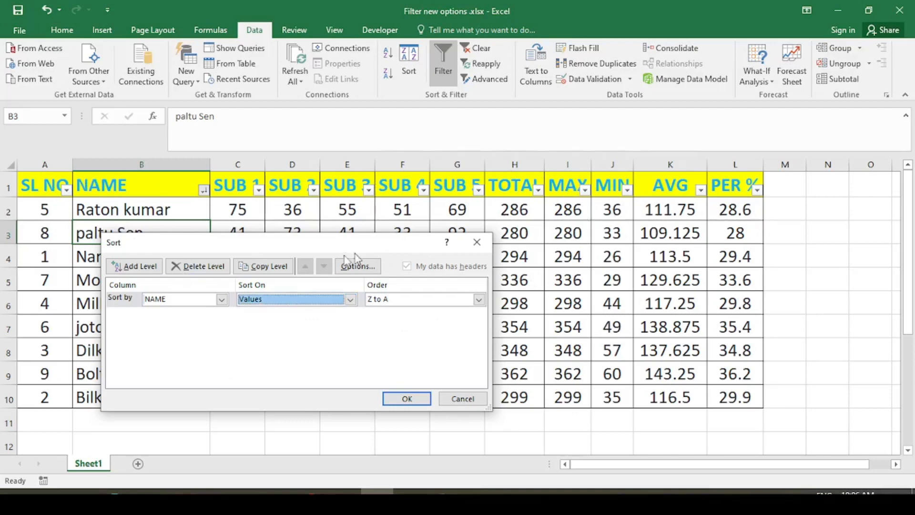
- Set the NAME sort order to A to Z and apply it
click(221, 299)
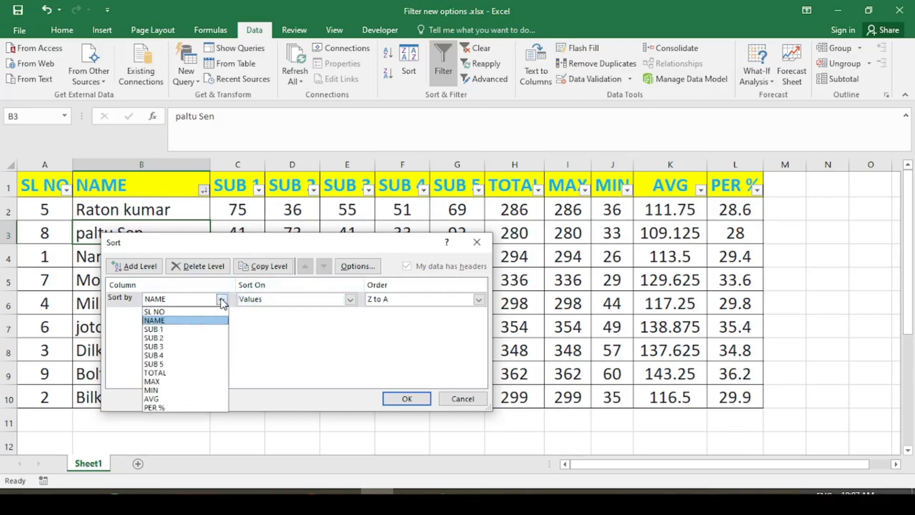
click(174, 322)
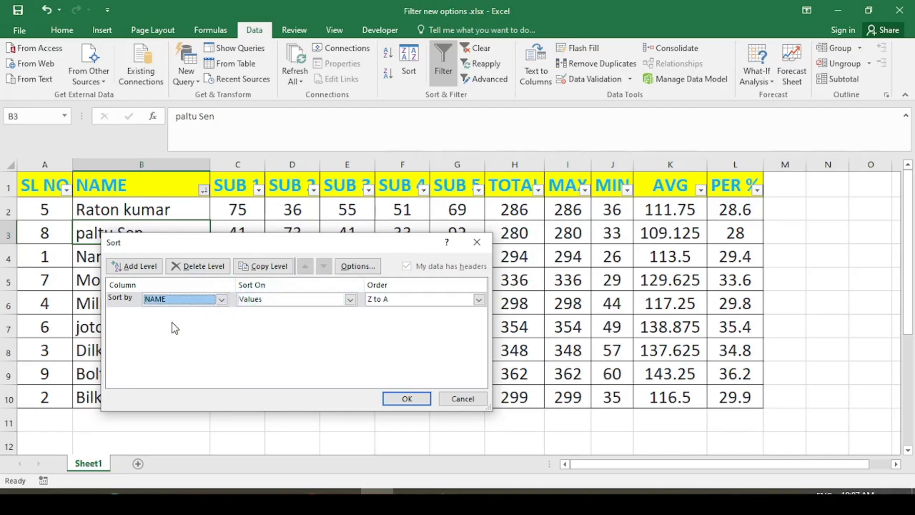
click(350, 300)
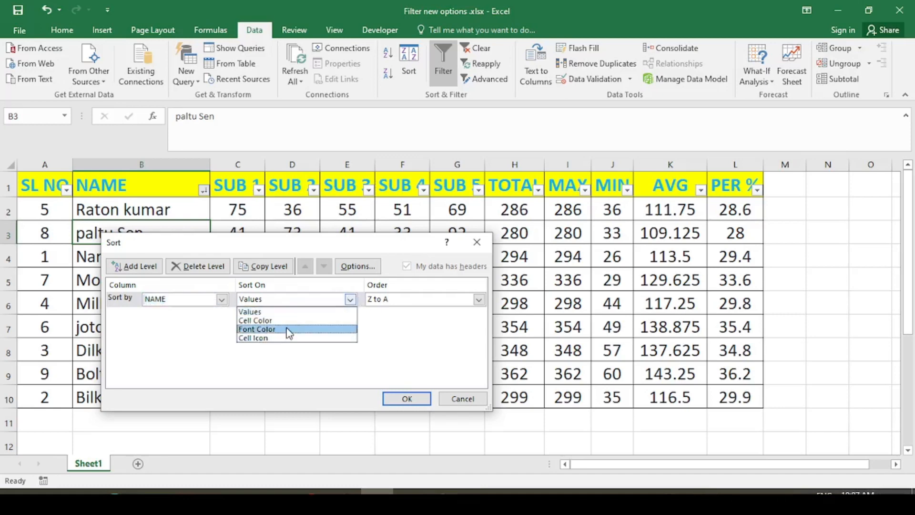
click(289, 312)
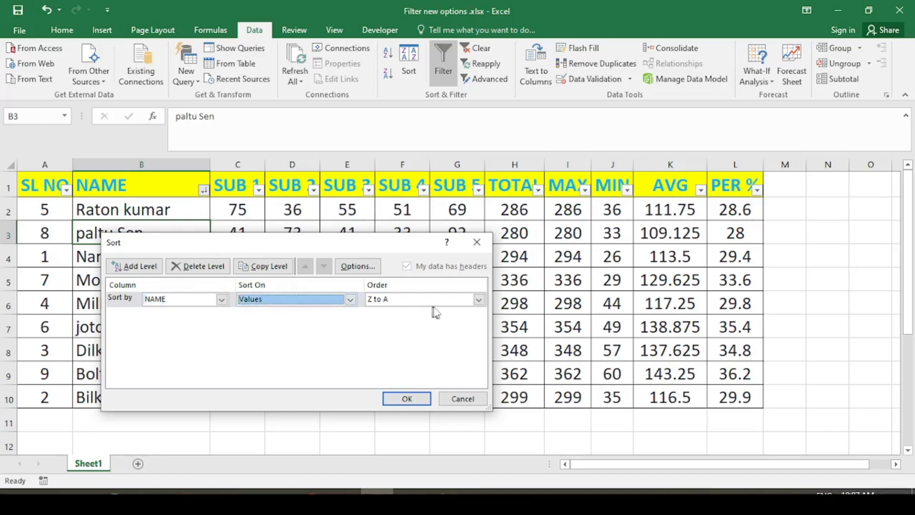
click(478, 299)
click(436, 312)
click(412, 399)
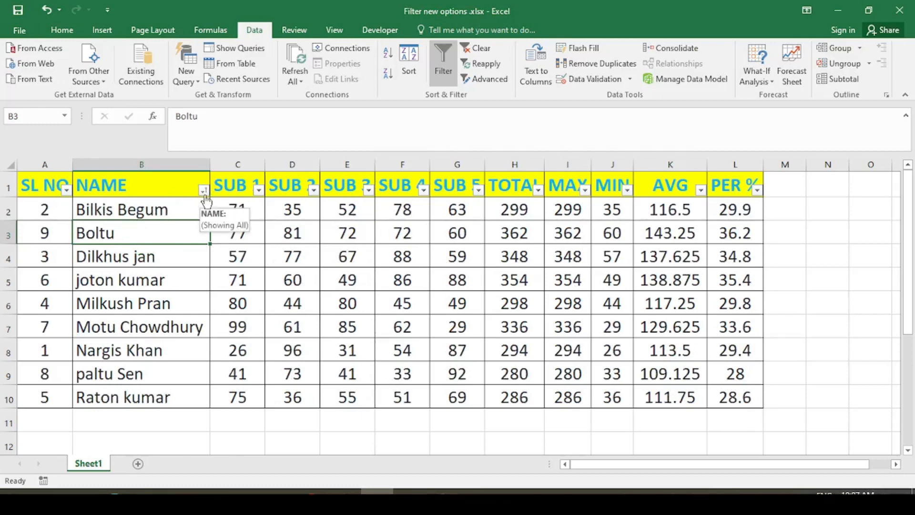
- Fill row 4 (A4:L4) with gold
click(205, 280)
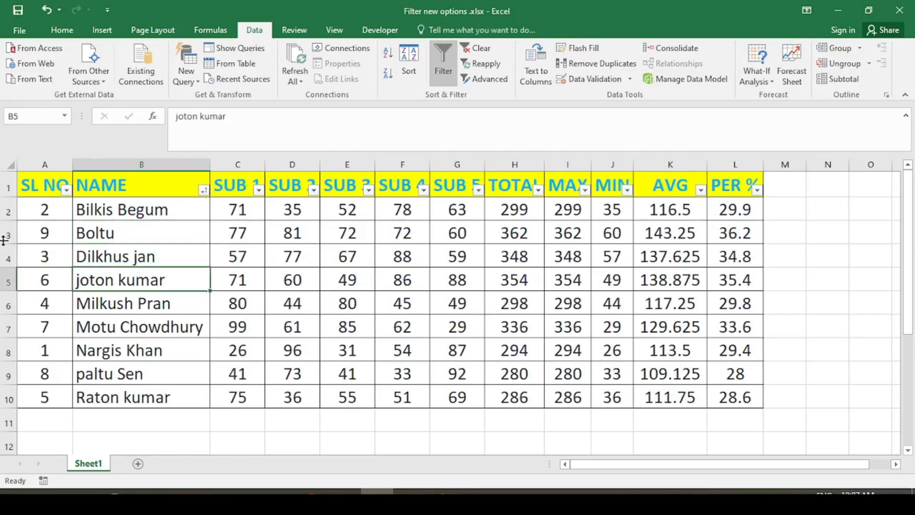
drag(28, 257, 736, 257)
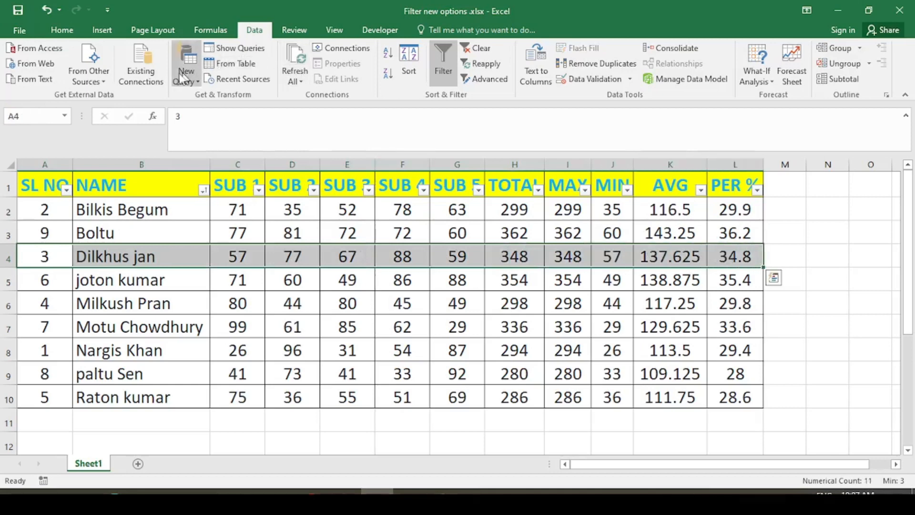
click(63, 30)
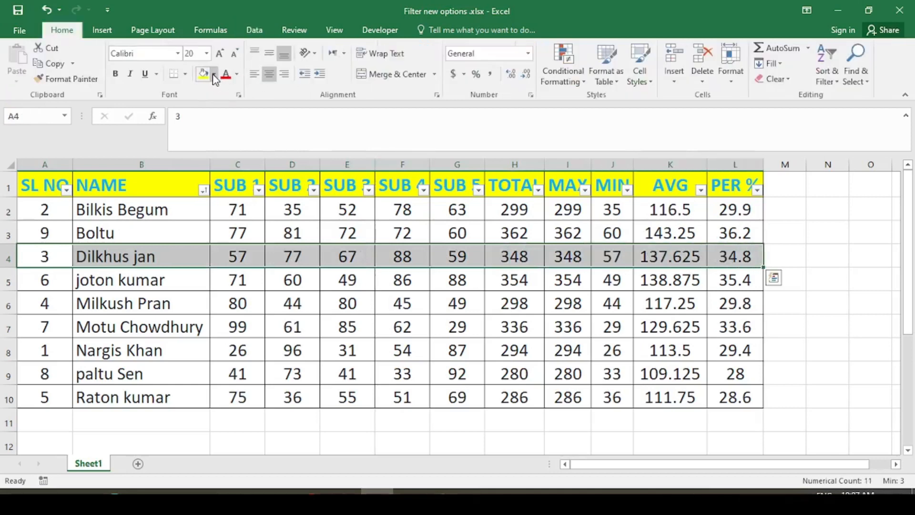
click(214, 74)
click(283, 133)
click(236, 232)
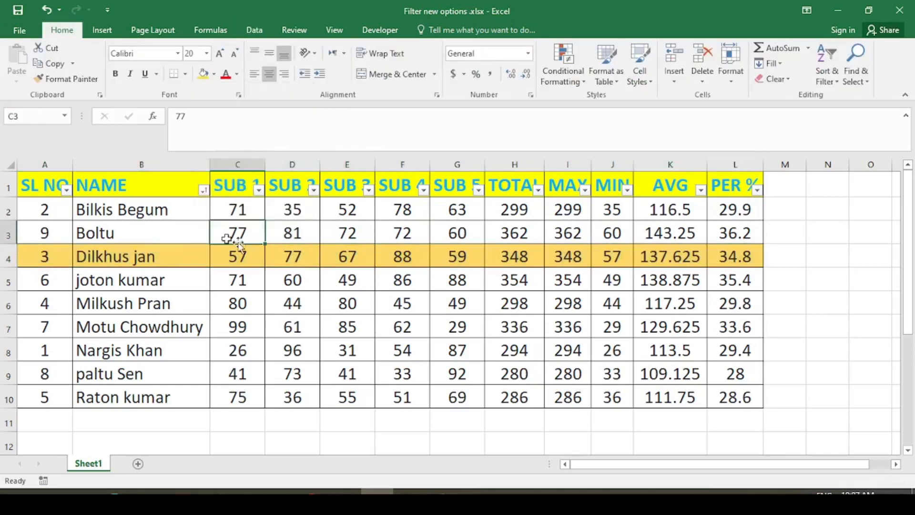
- Filter NAME by the gold fill colour, then undo both the filter and the fill
click(204, 190)
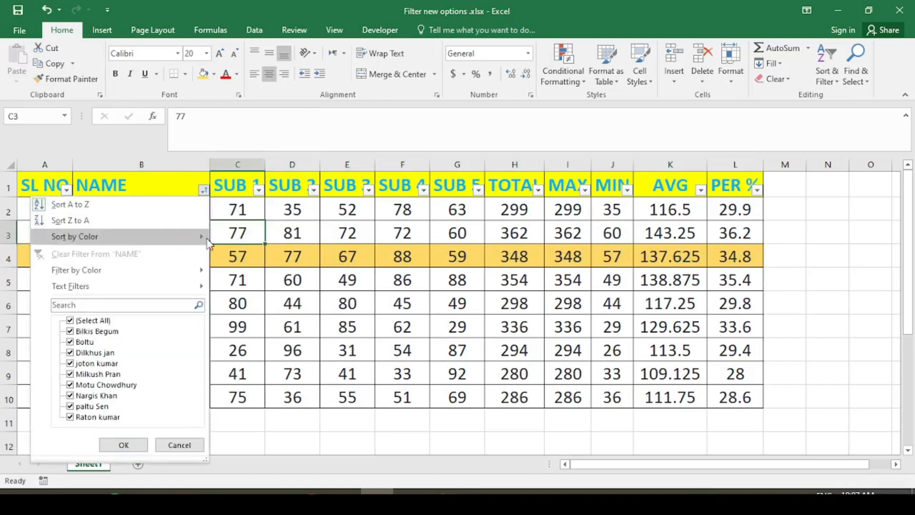
mouse_move(173, 278)
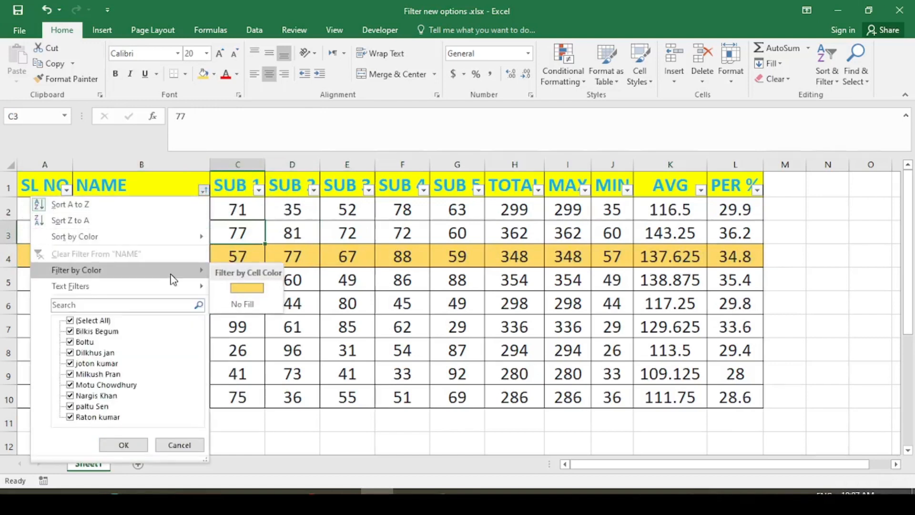
click(250, 288)
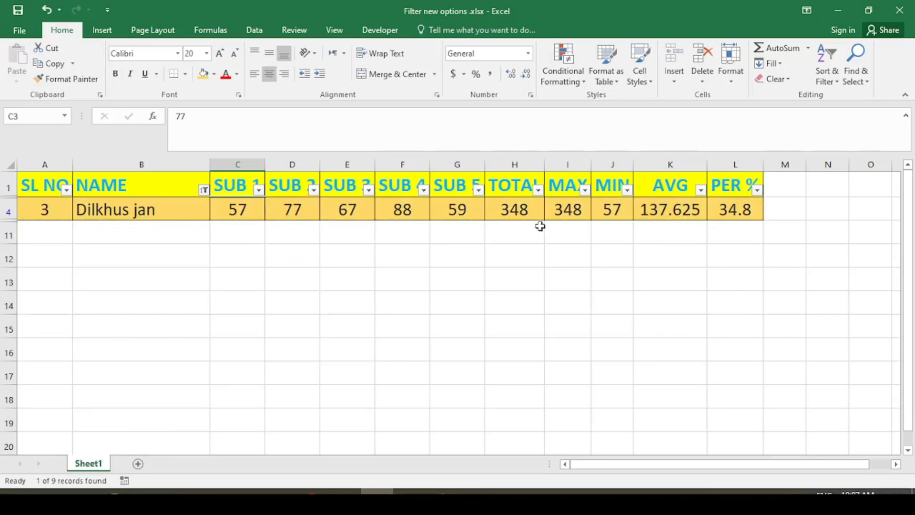
key(ctrl+z)
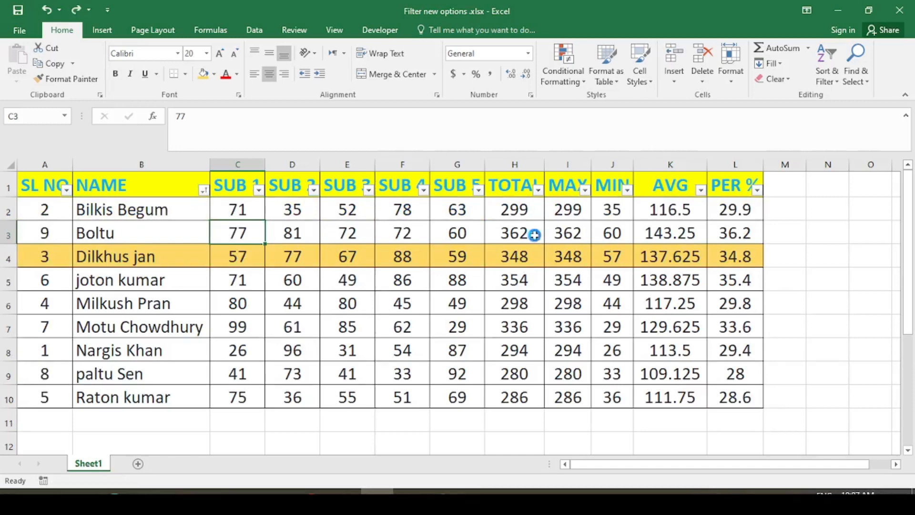
key(ctrl+z)
- Show the NAME filter's Text Filters submenu, listing Equals through Custom Filter
click(426, 258)
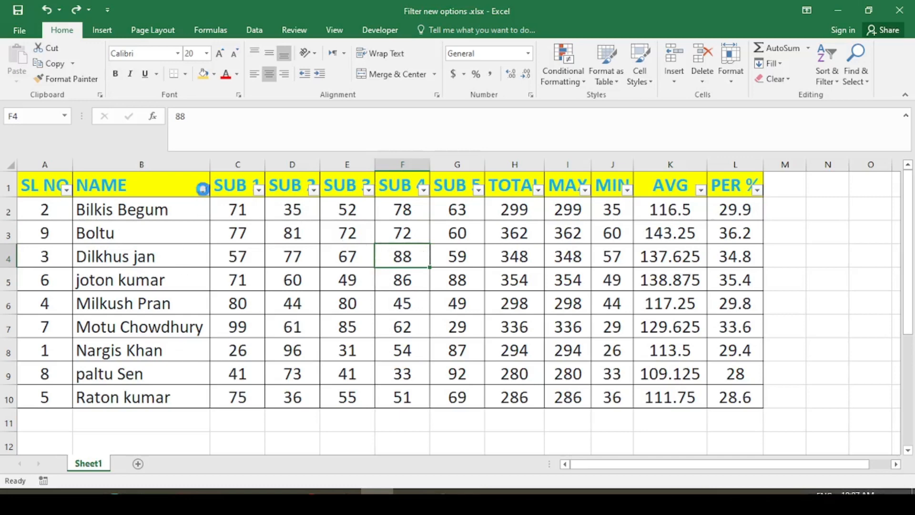
click(203, 189)
mouse_move(95, 291)
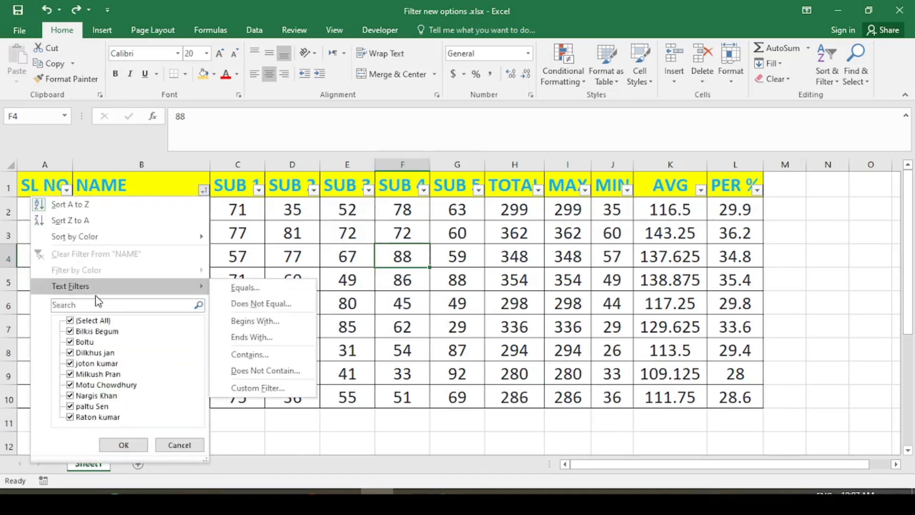
click(70, 204)
click(278, 242)
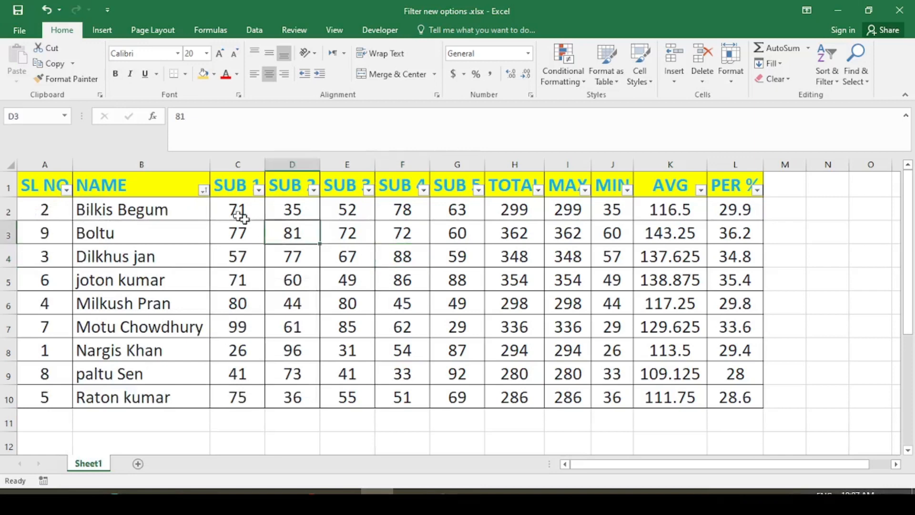
click(202, 189)
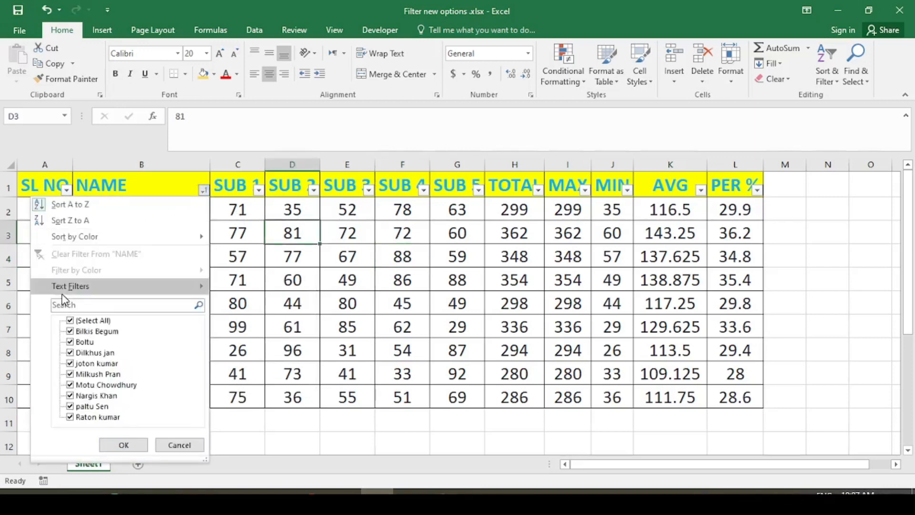
mouse_move(80, 292)
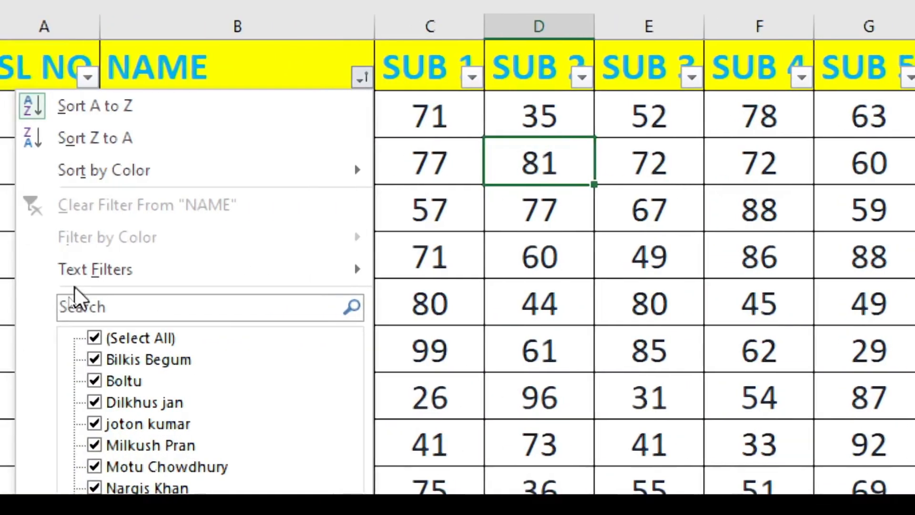
mouse_move(272, 275)
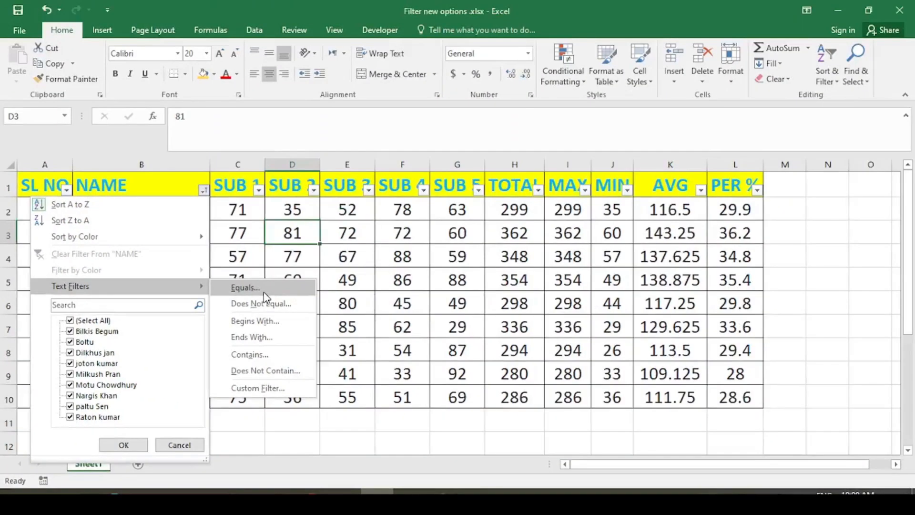
- Apply a NAME Equals filter with row 8's student's full name, leaving 1 of 9 records
click(482, 282)
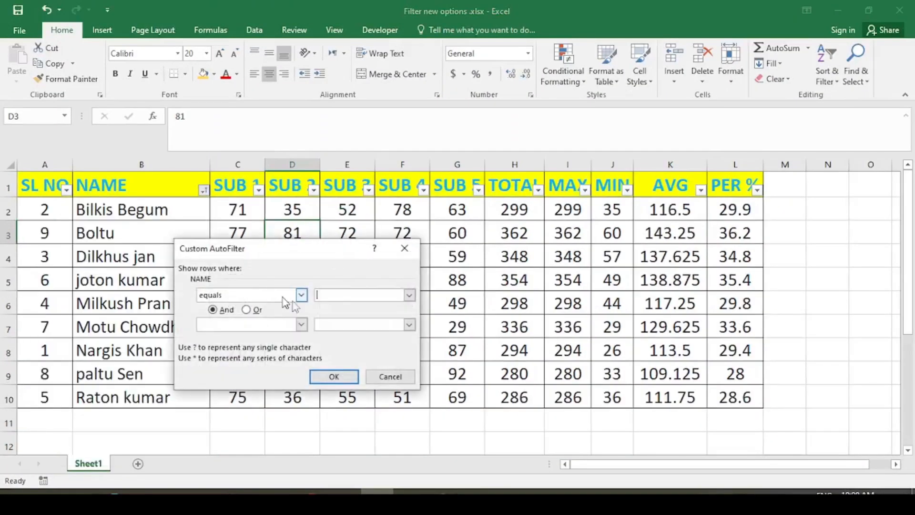
drag(298, 253, 339, 228)
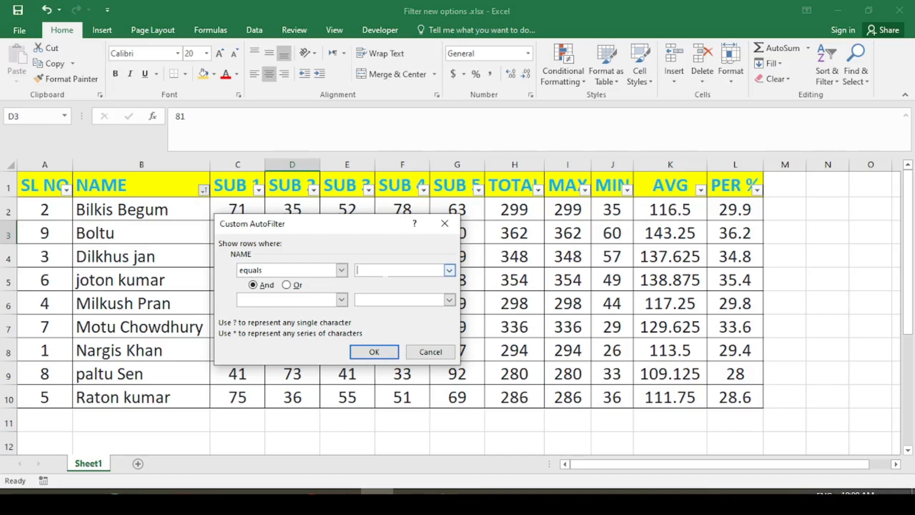
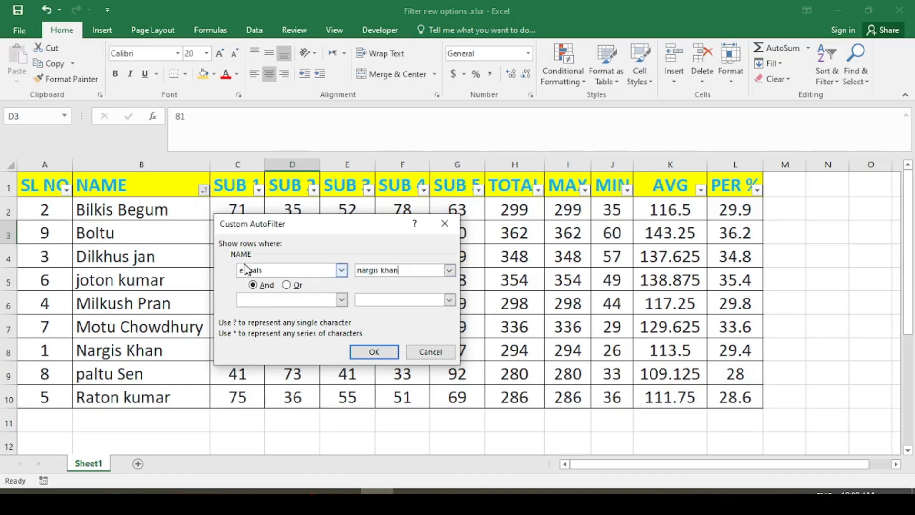
click(374, 353)
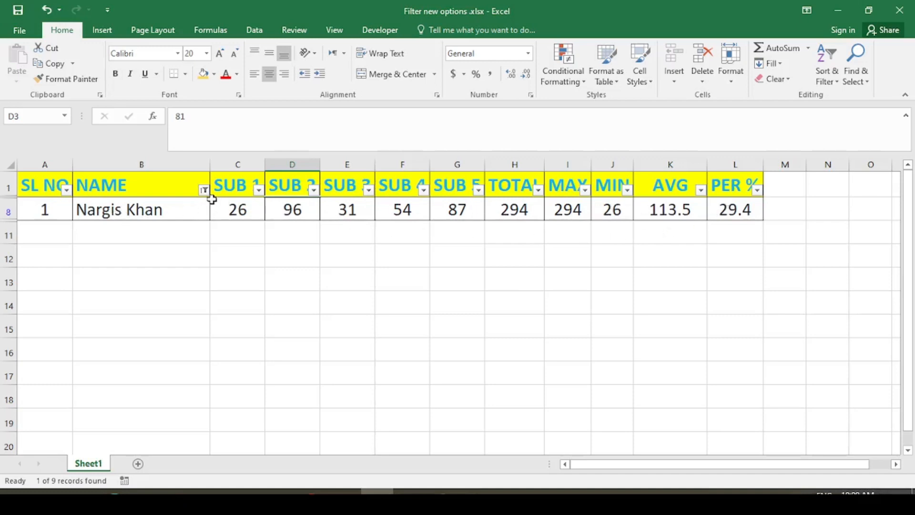
mouse_move(207, 196)
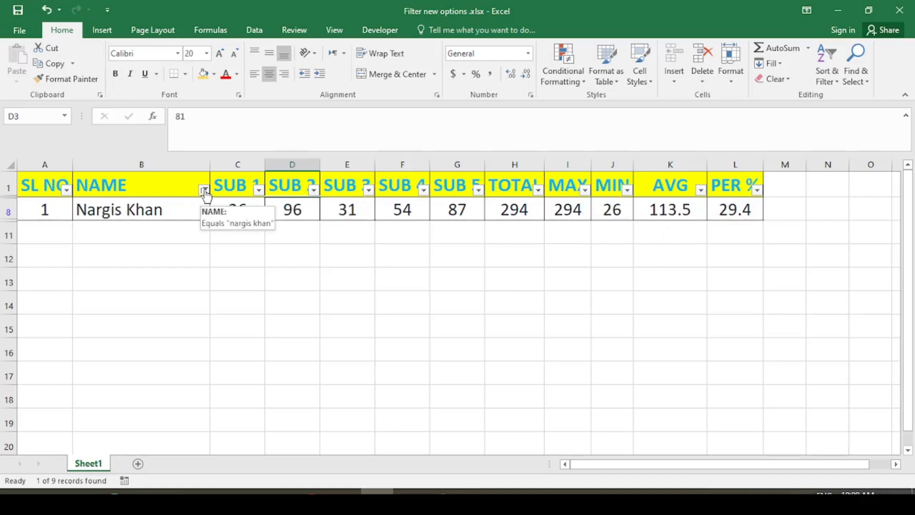
click(205, 192)
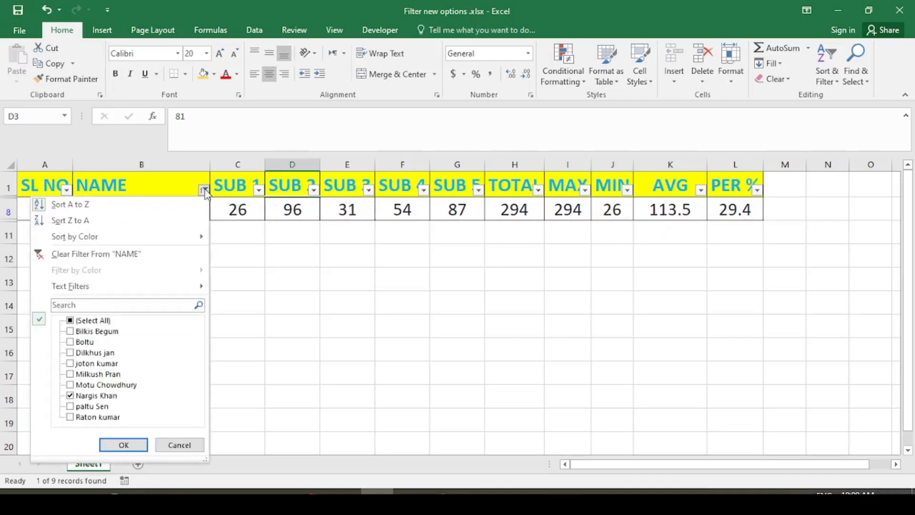
- Replace it with a Does Not Equal filter excluding row 8's student, showing 8 of 9
click(123, 257)
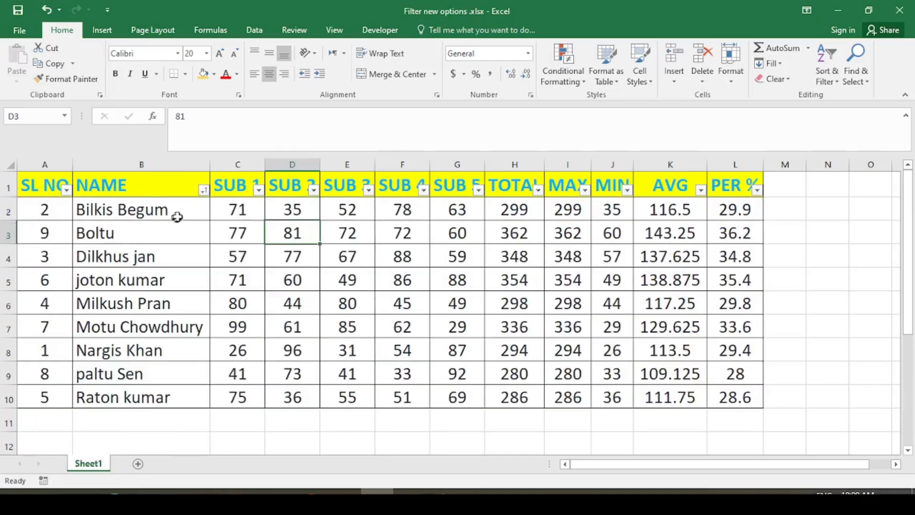
click(204, 190)
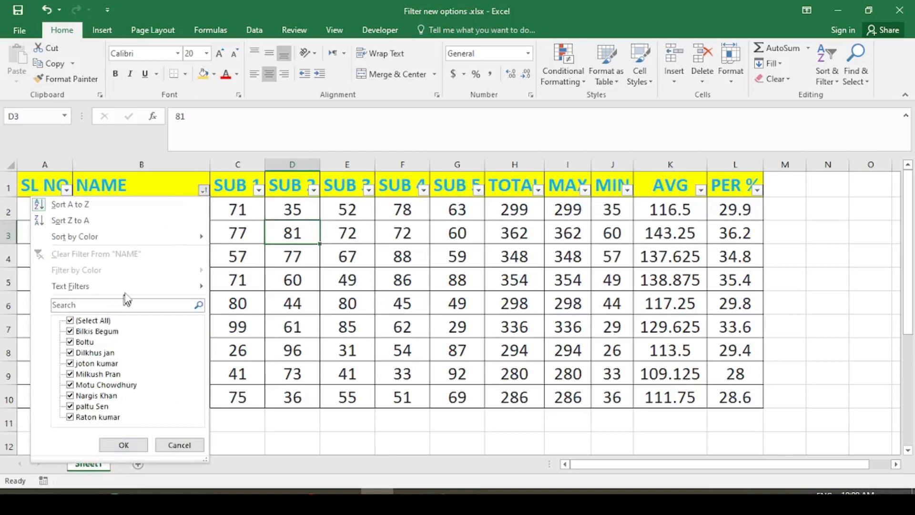
mouse_move(140, 285)
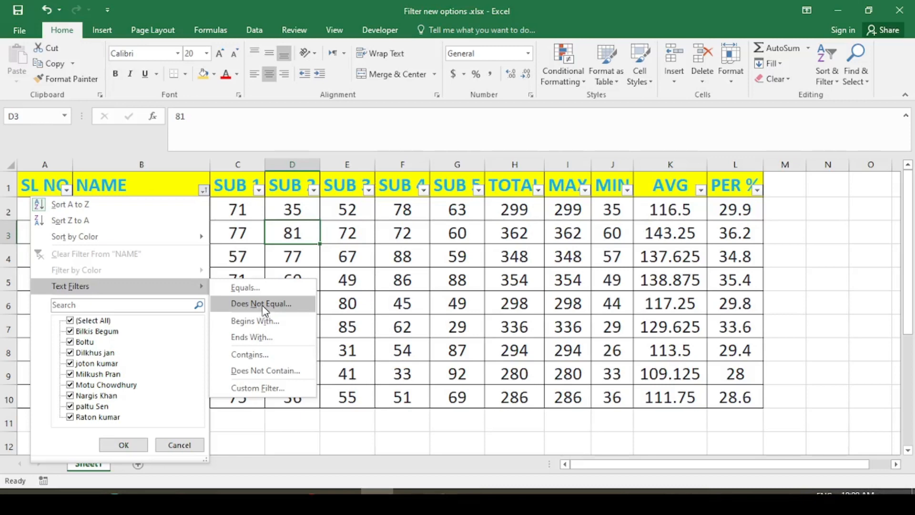
click(265, 307)
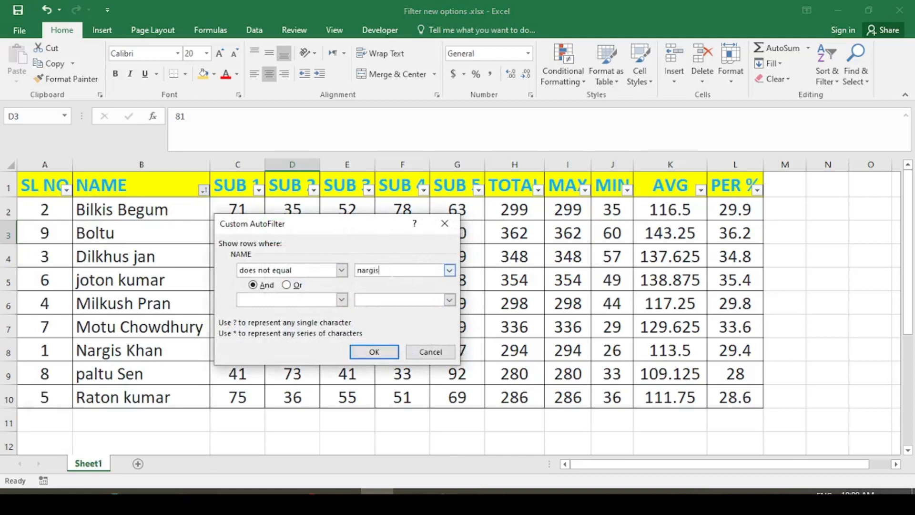
click(364, 353)
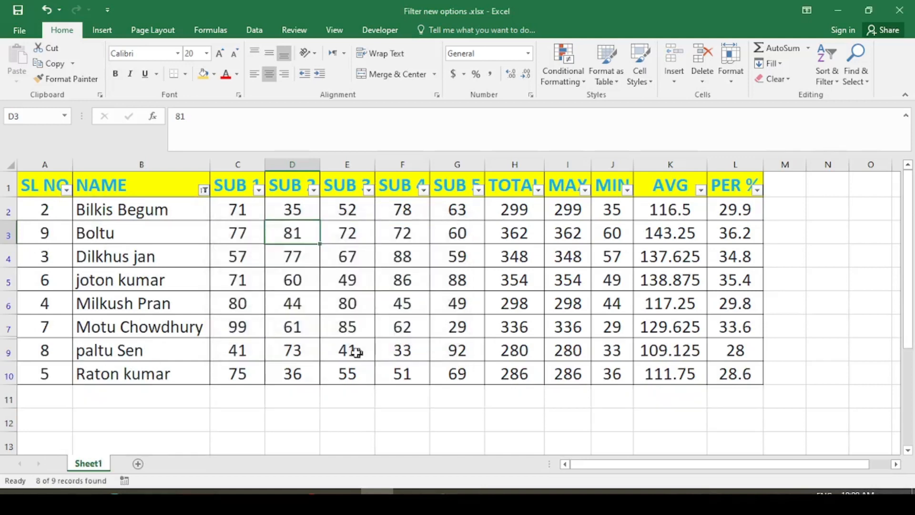
- Review the eight remaining names in column B, then clear the NAME filter
drag(141, 211, 132, 366)
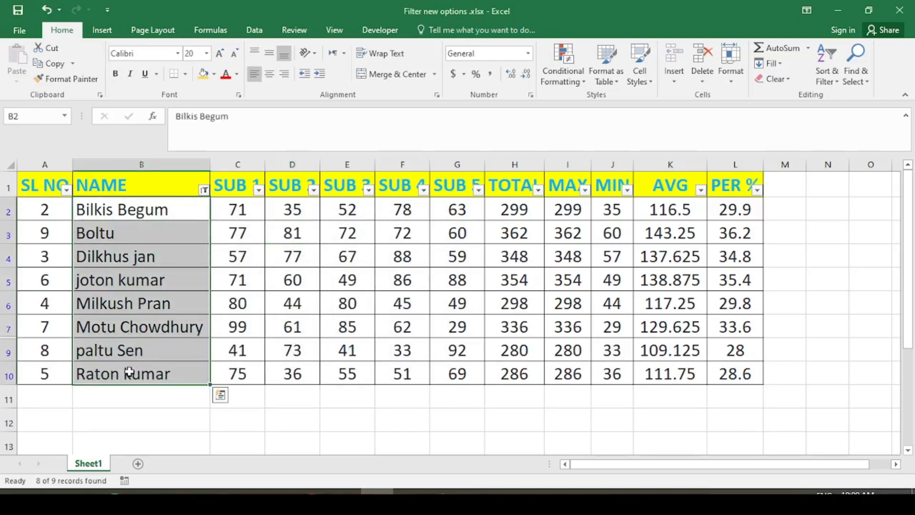
click(151, 210)
click(145, 230)
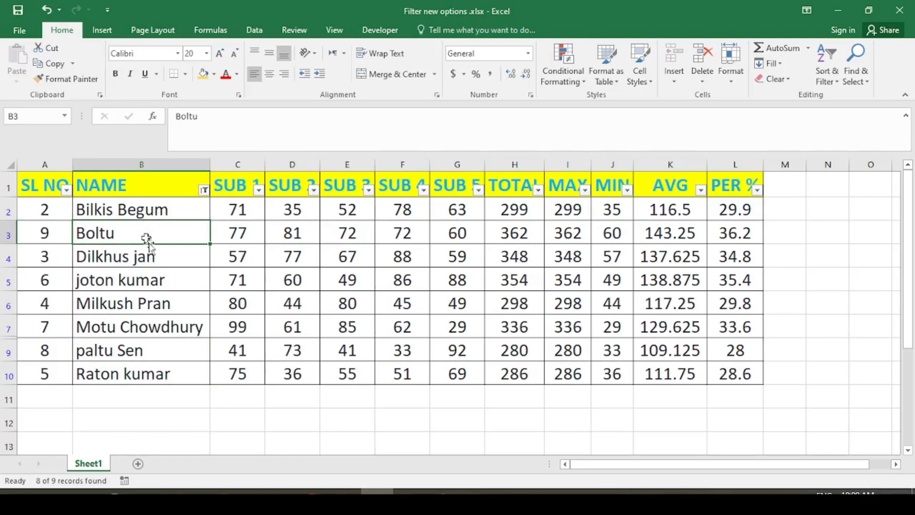
click(175, 261)
click(182, 287)
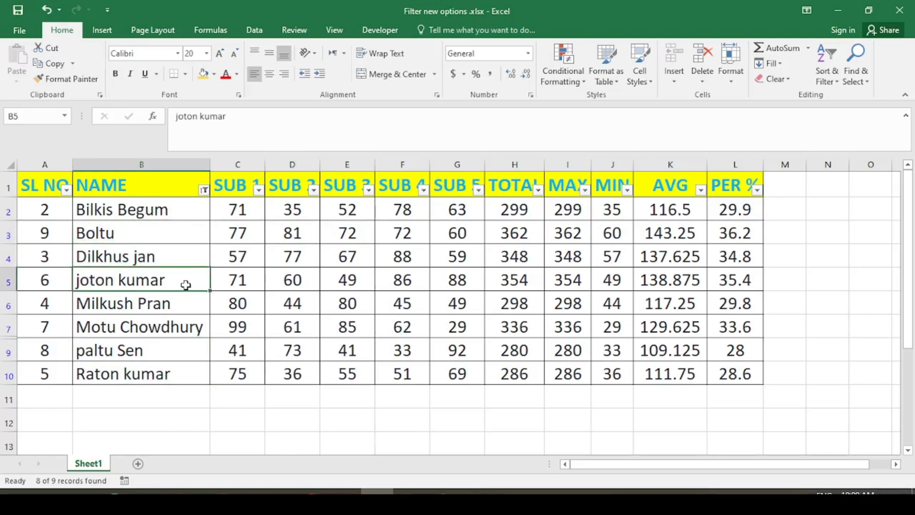
click(176, 311)
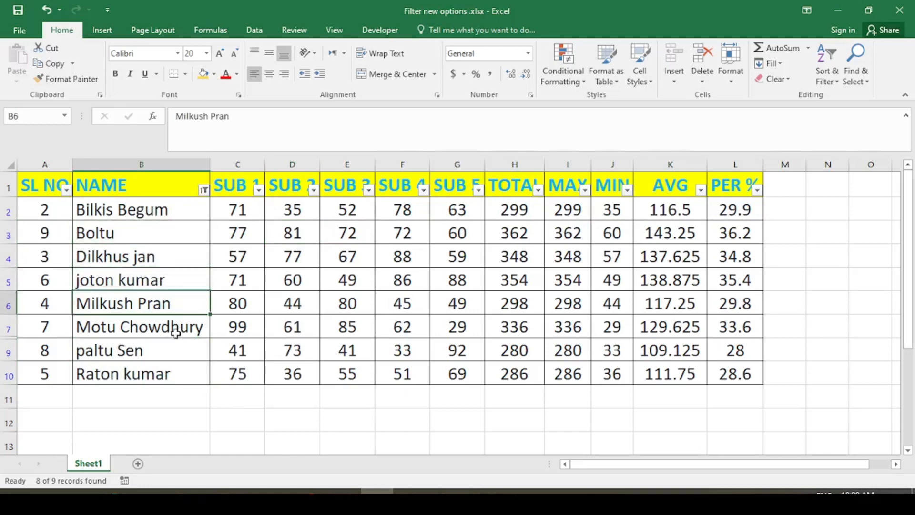
click(177, 327)
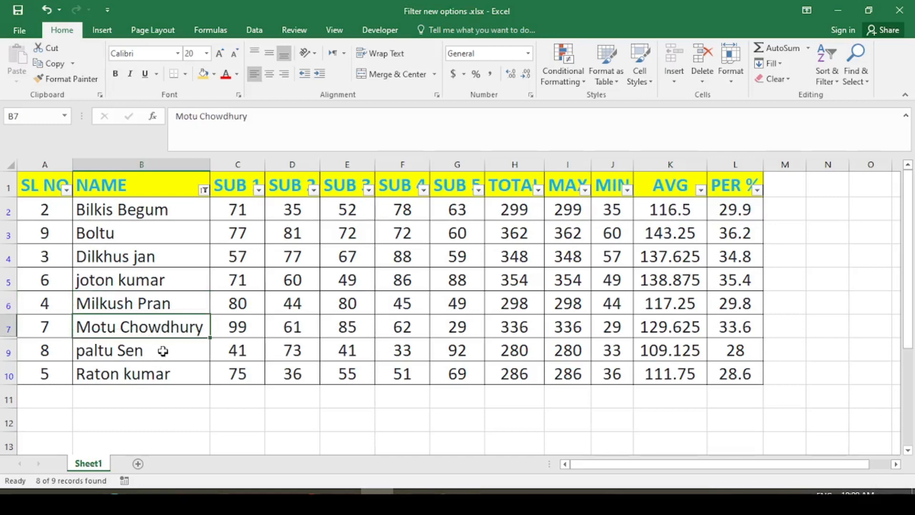
click(164, 350)
click(170, 373)
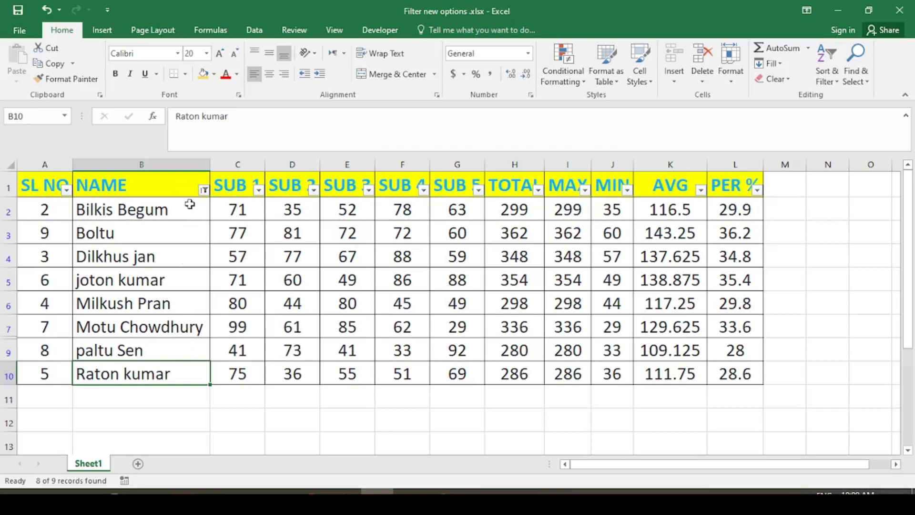
click(204, 190)
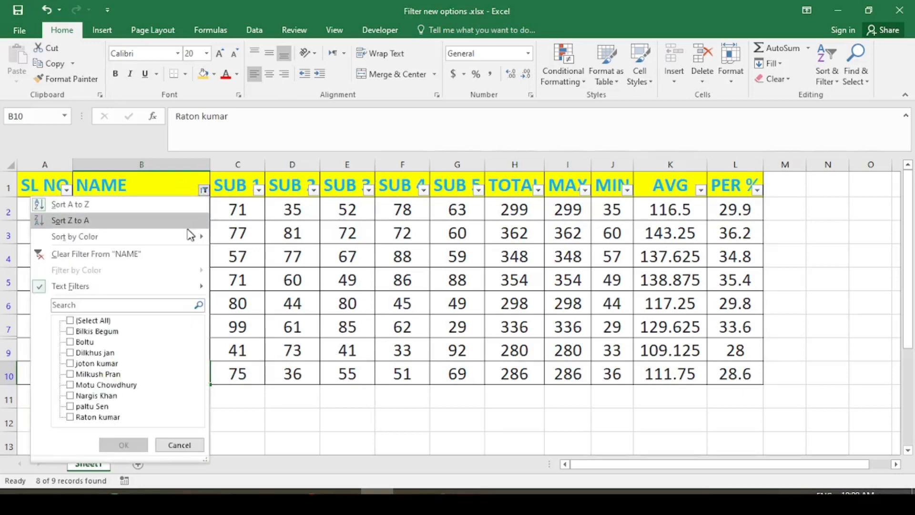
click(155, 254)
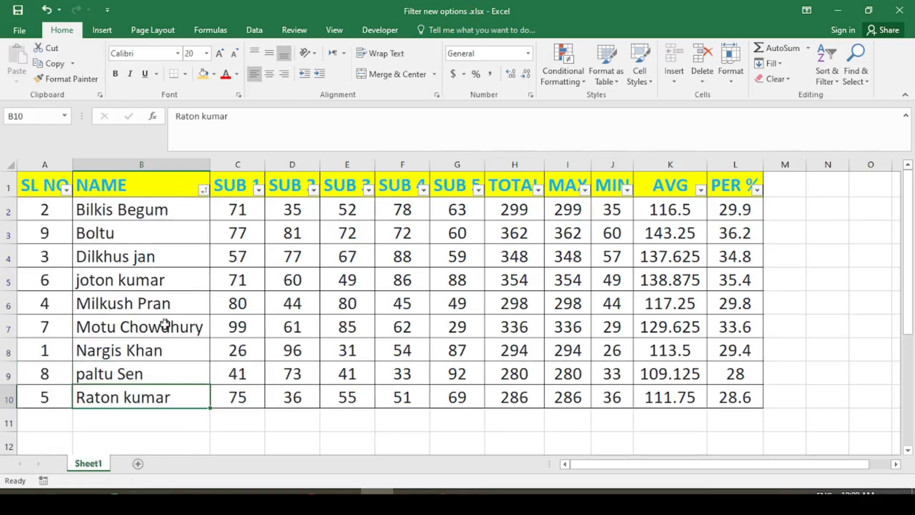
- Apply a NAME Begins With filter on row 2's first name, leaving 1 of 9 records
click(143, 354)
drag(38, 348, 505, 348)
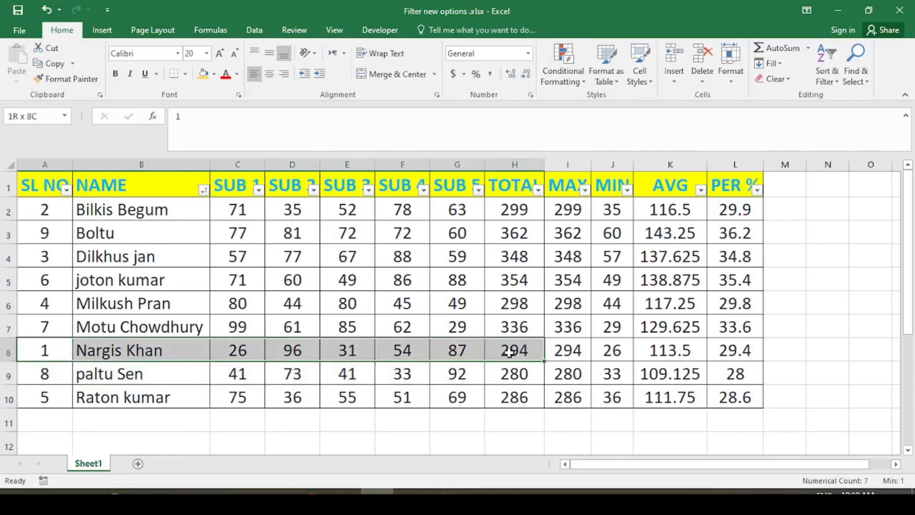
click(204, 190)
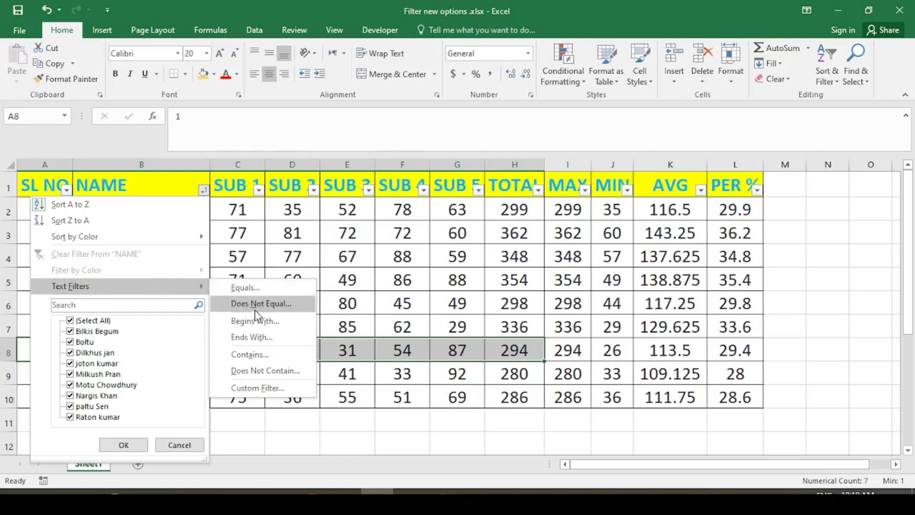
click(425, 266)
click(186, 254)
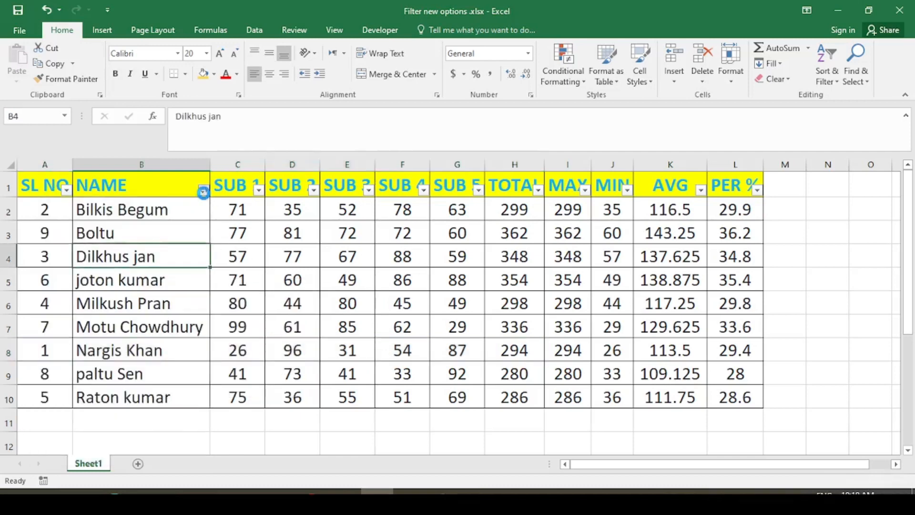
click(204, 190)
mouse_move(201, 288)
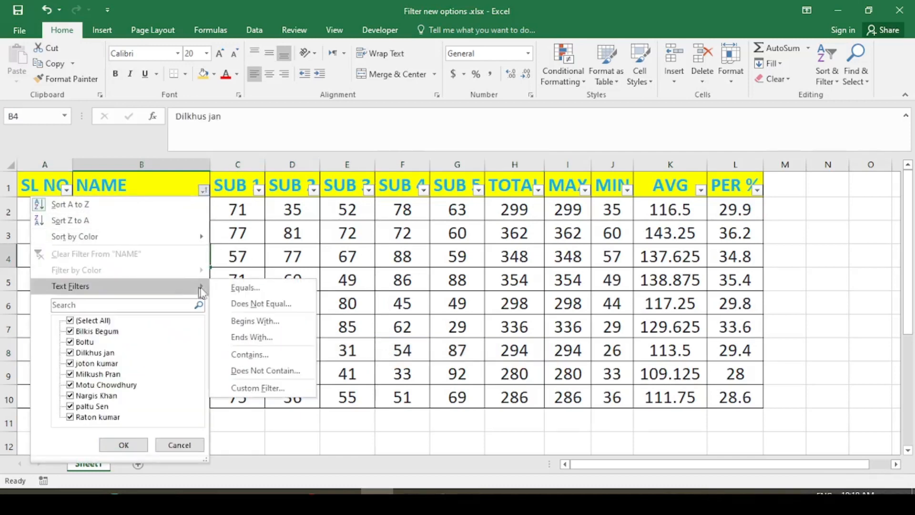
click(247, 325)
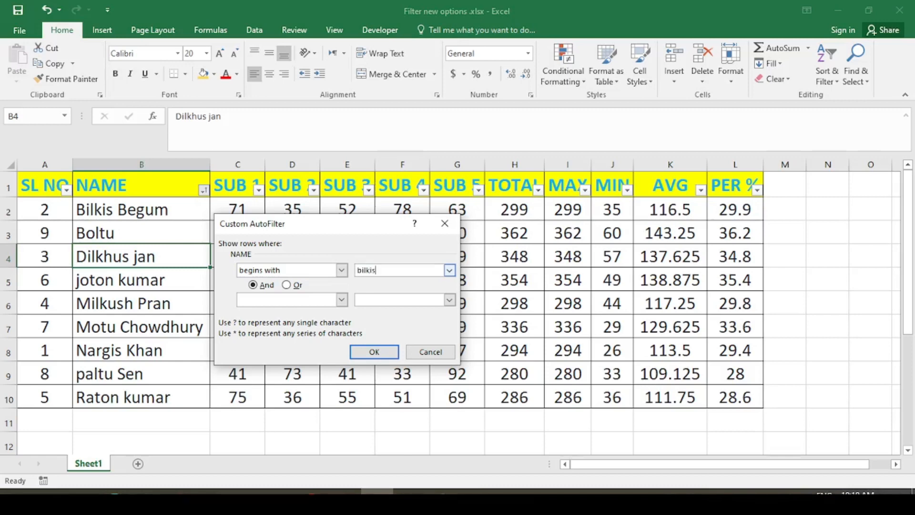
click(374, 351)
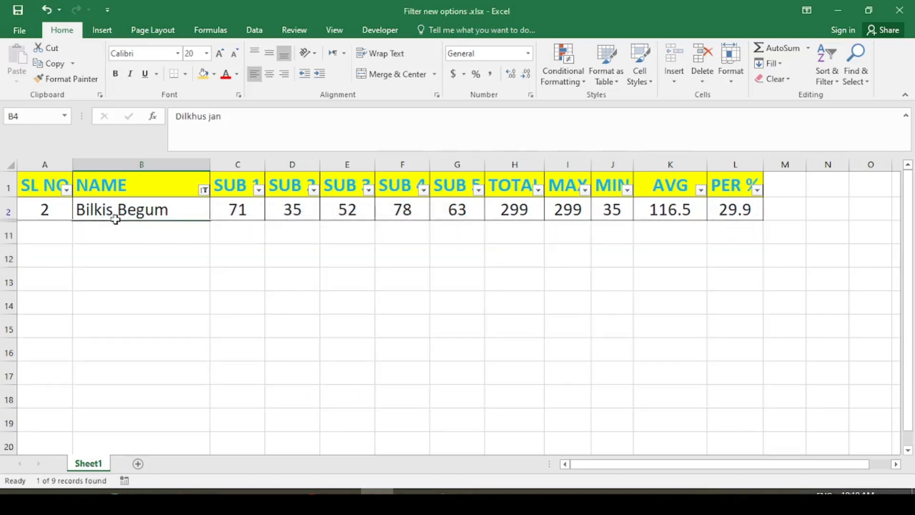
- Clear the NAME filter and apply Ends With 'kumar', showing rows 5 and 10
click(204, 190)
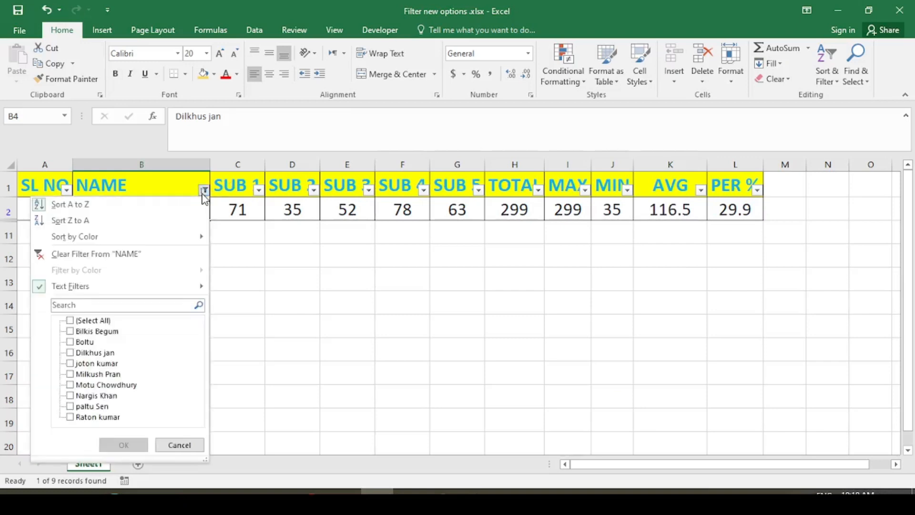
click(129, 255)
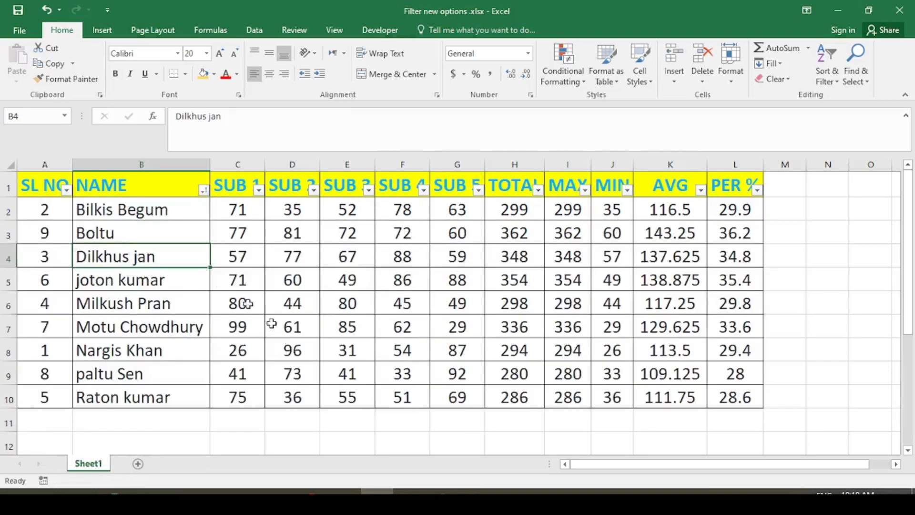
click(204, 190)
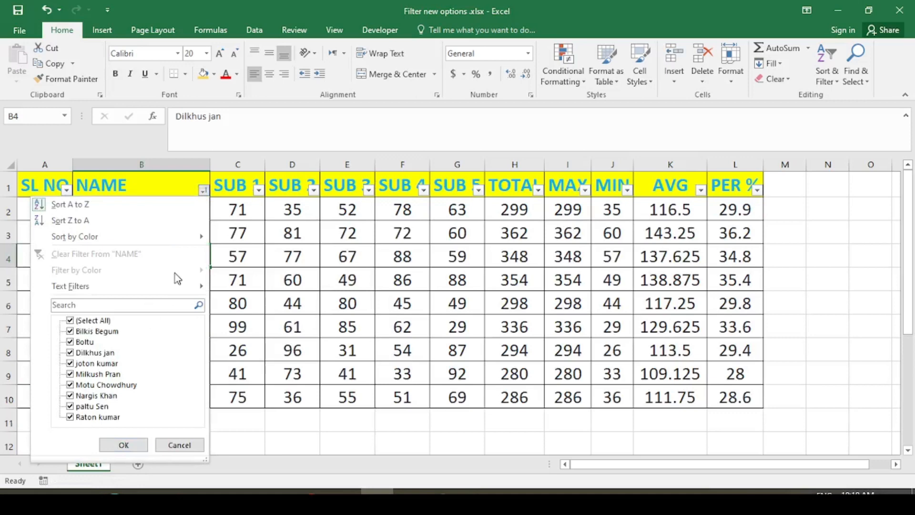
mouse_move(179, 291)
click(251, 337)
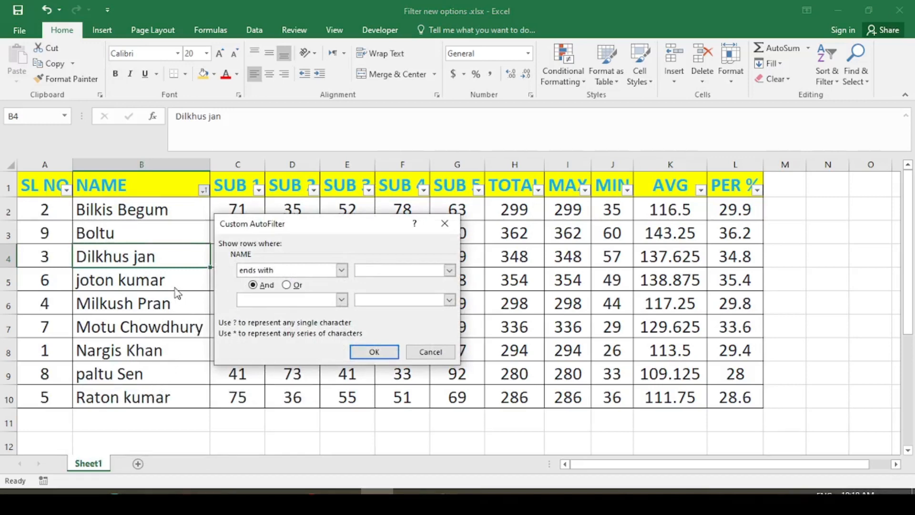
click(386, 270)
click(369, 351)
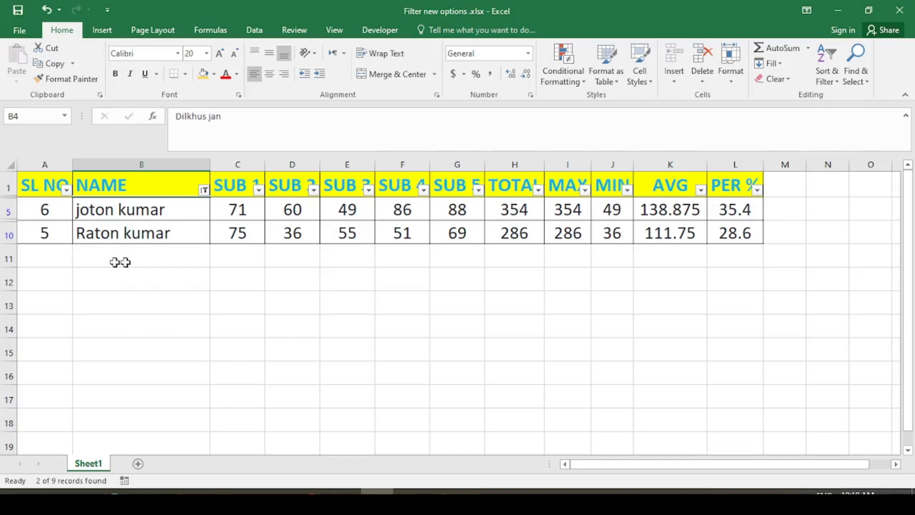
click(200, 193)
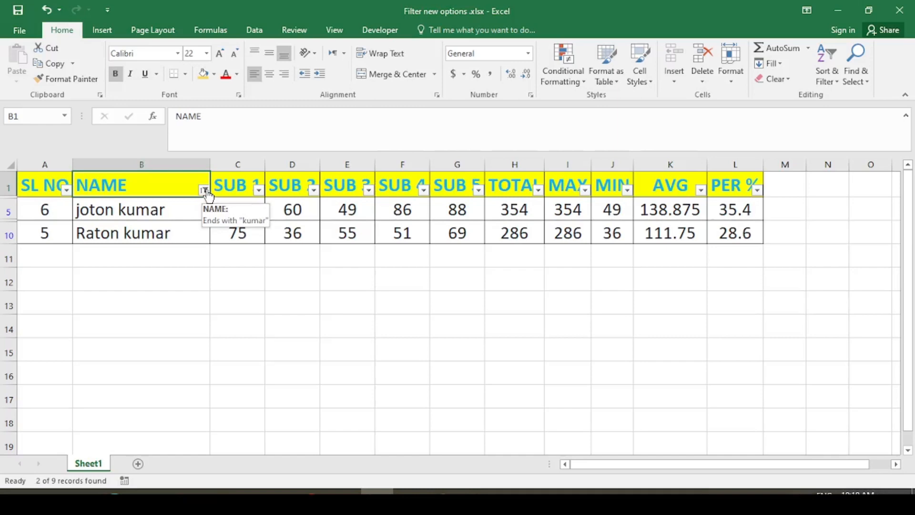
- Replace the ends-with filter with a NAME Contains 'boltu' filter
click(206, 192)
click(152, 263)
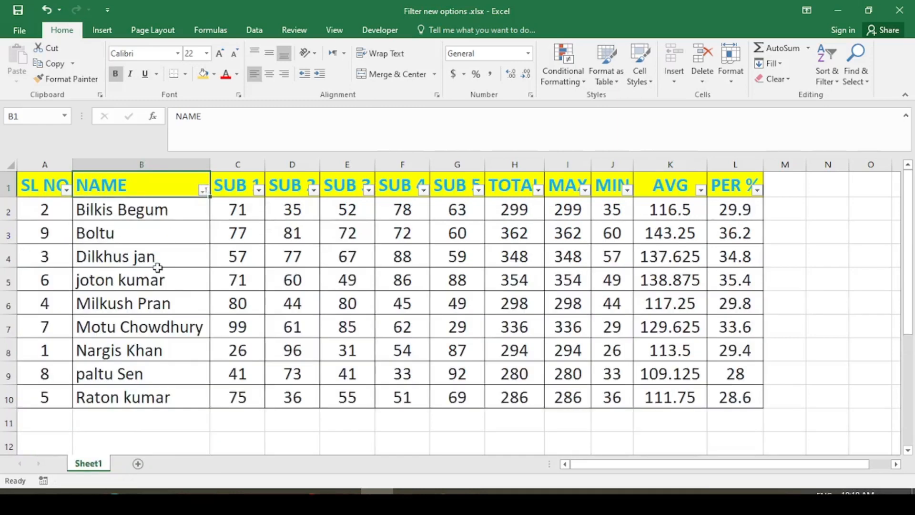
click(204, 190)
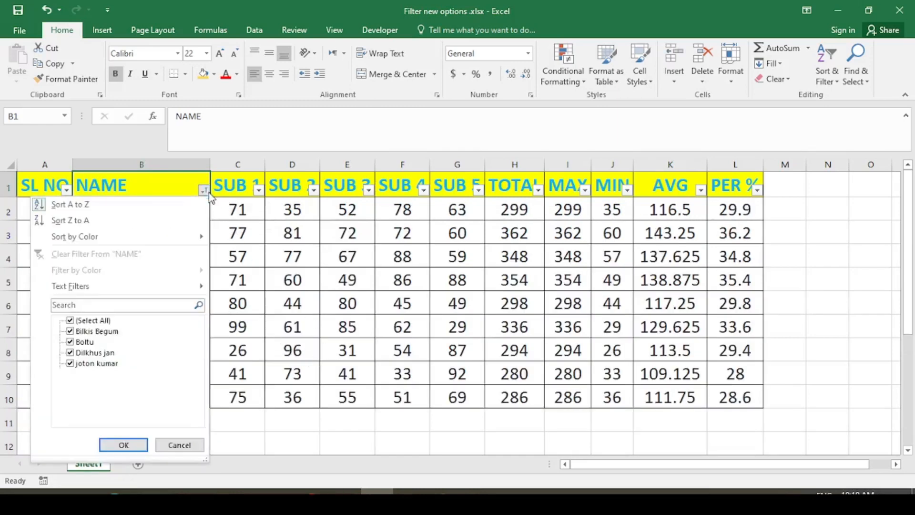
mouse_move(188, 291)
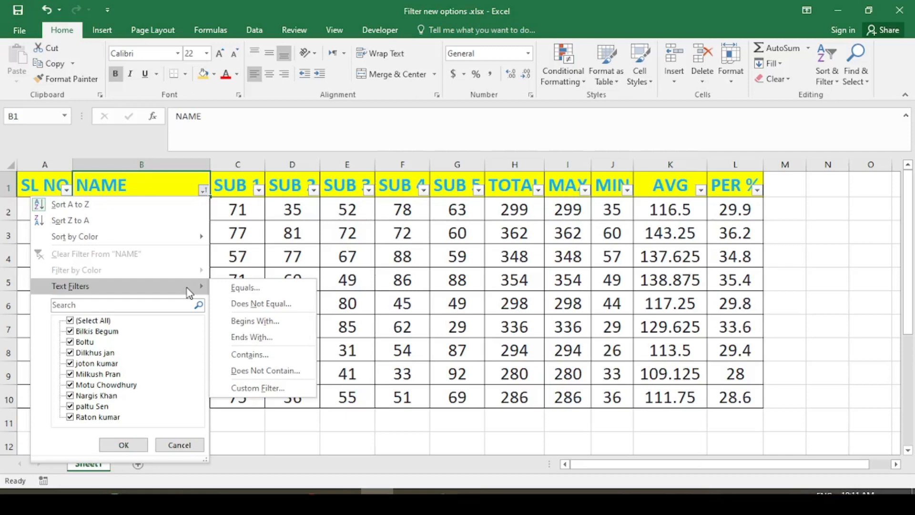
click(246, 355)
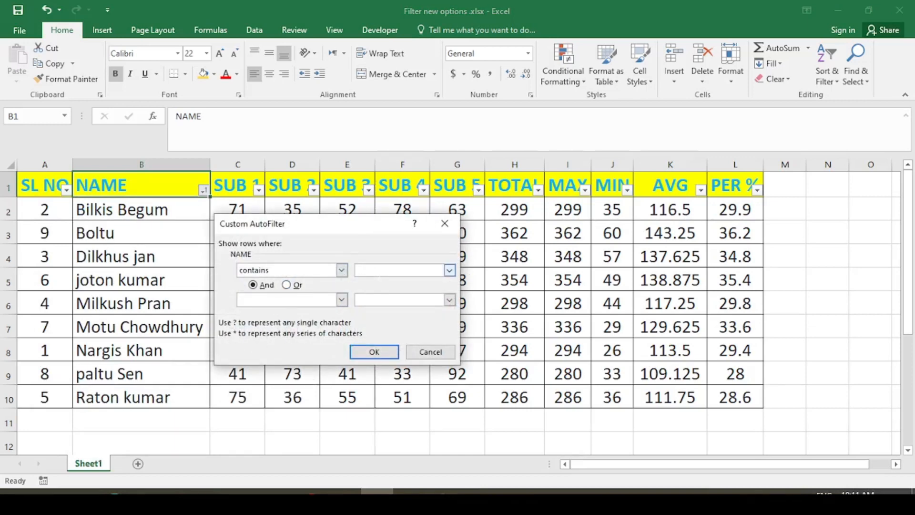
text(boltu)
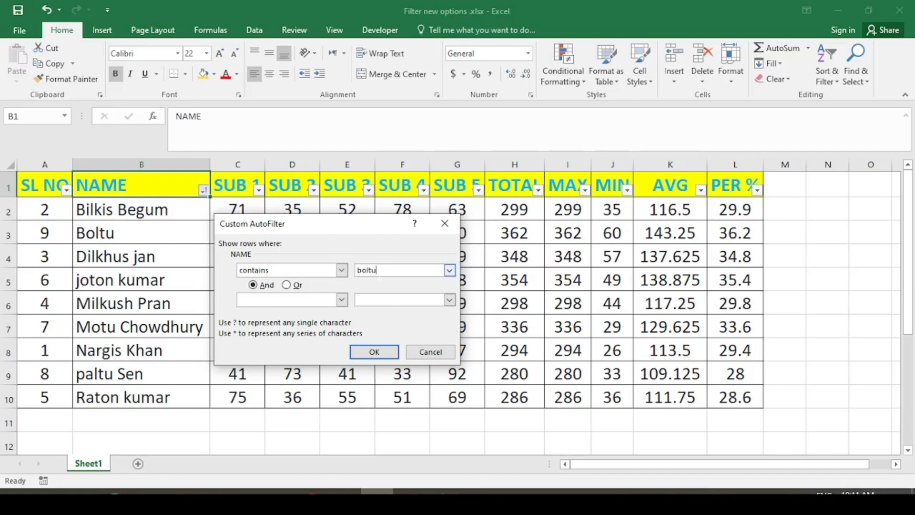
click(381, 354)
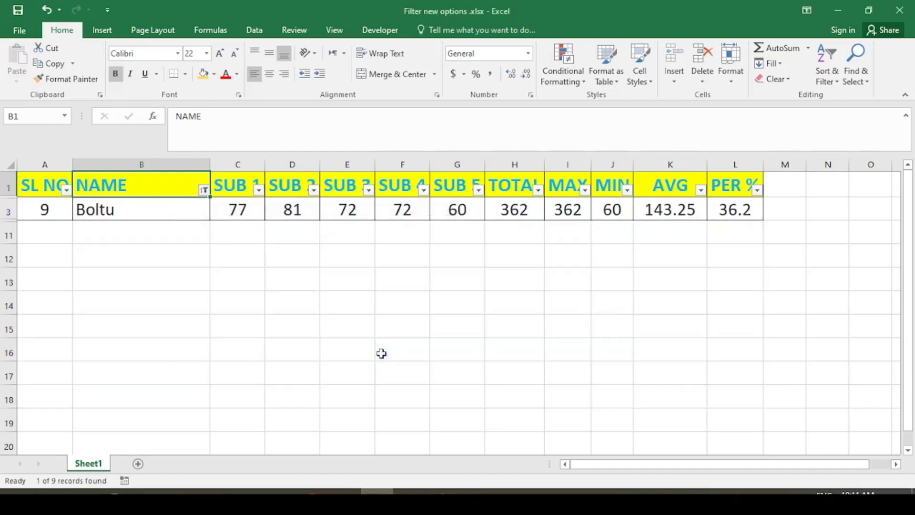
click(204, 190)
- Swap the contains filter for a NAME 'does not contain bo' filter, select the names, then undo
click(190, 256)
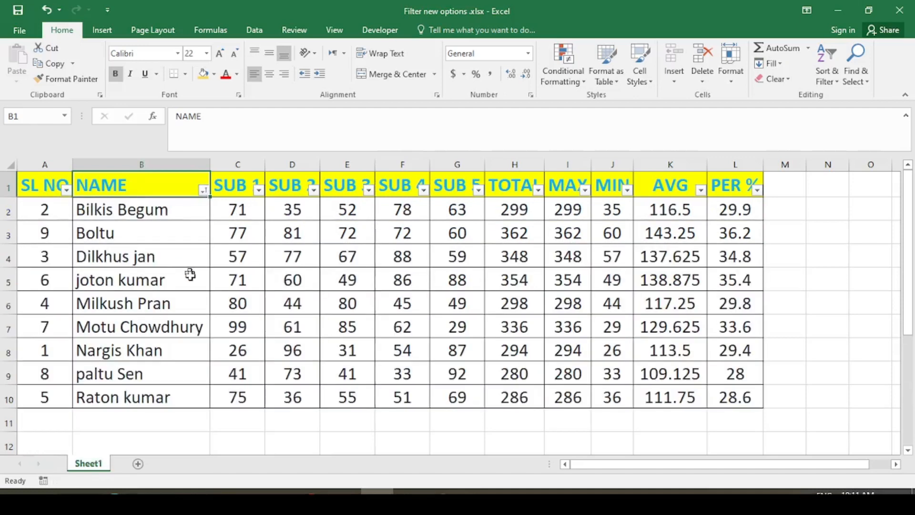
click(203, 192)
mouse_move(143, 286)
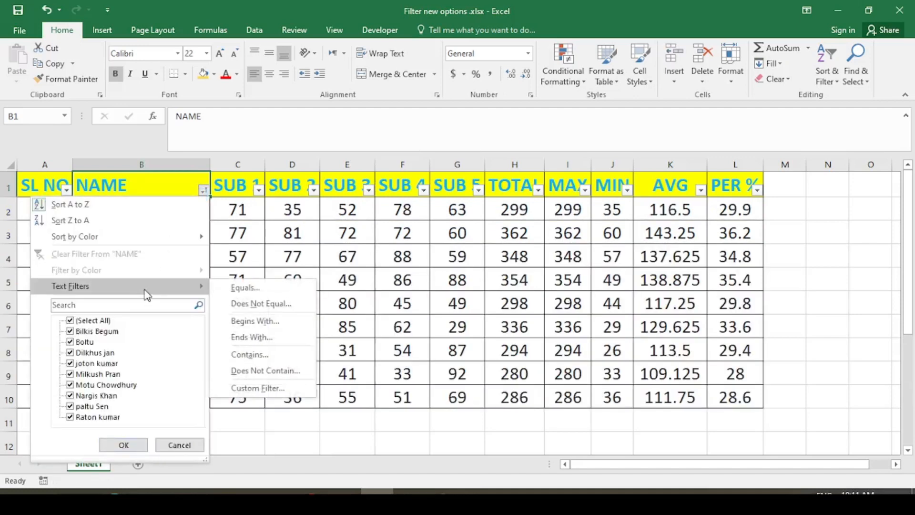
click(257, 375)
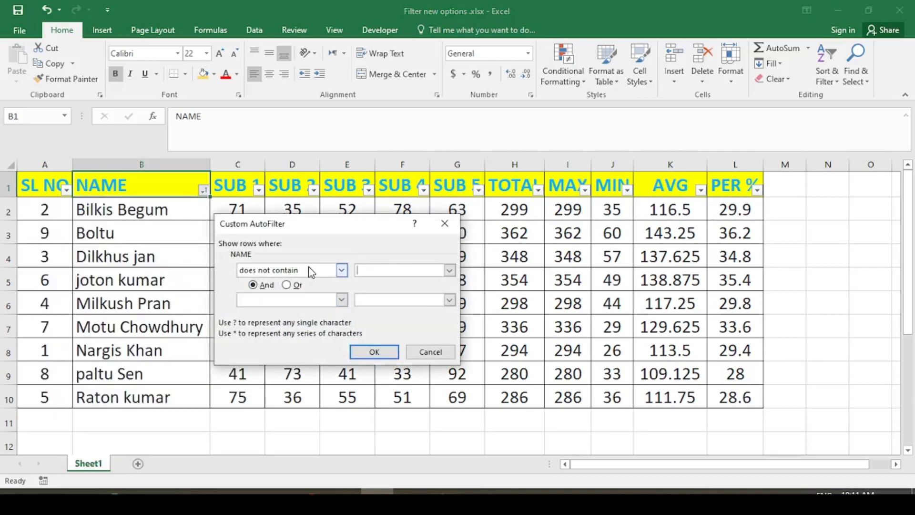
text(boltu)
key(Return)
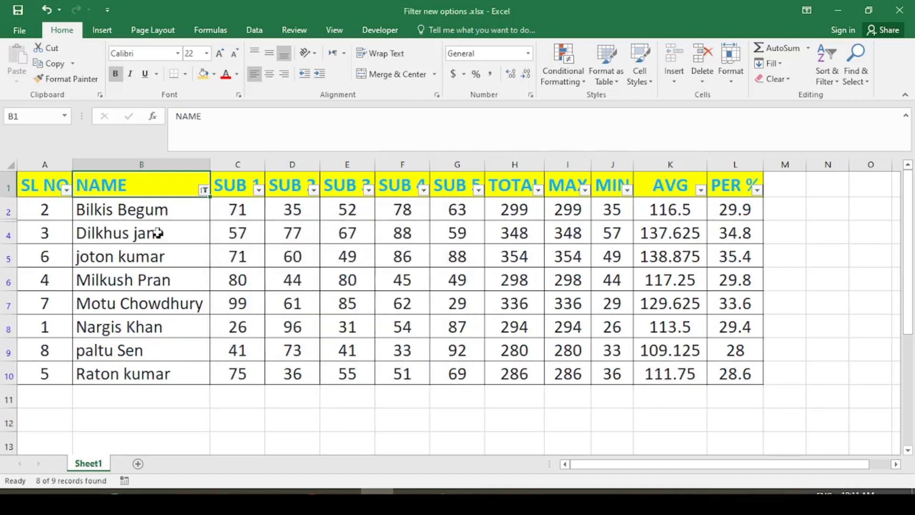
drag(157, 209, 179, 364)
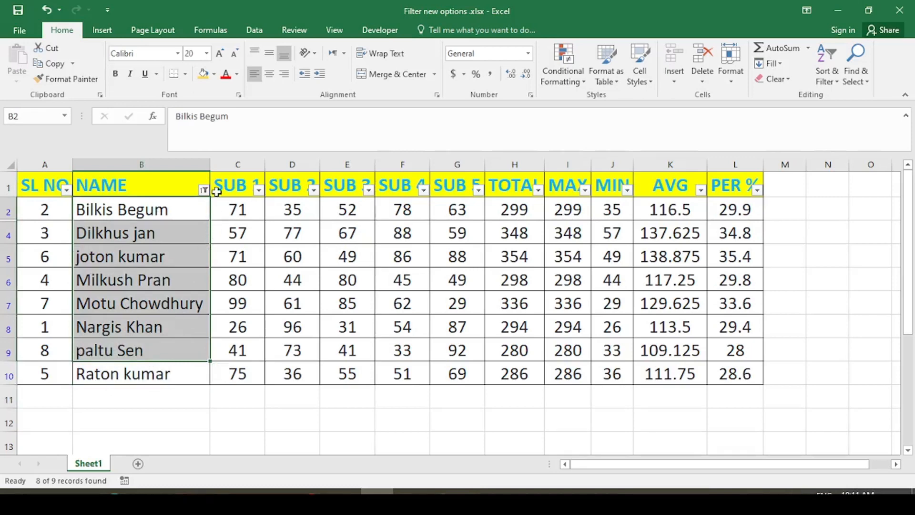
key(ctrl+z)
click(197, 235)
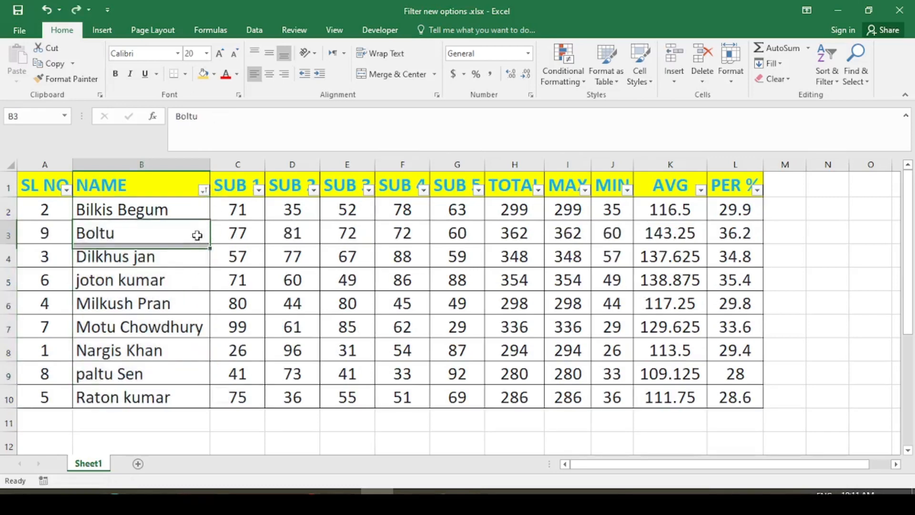
click(190, 208)
click(204, 191)
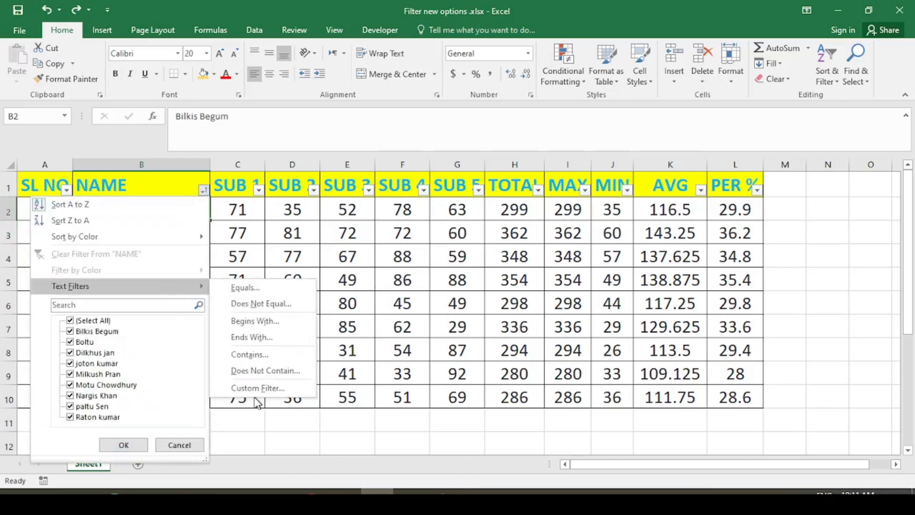
click(255, 388)
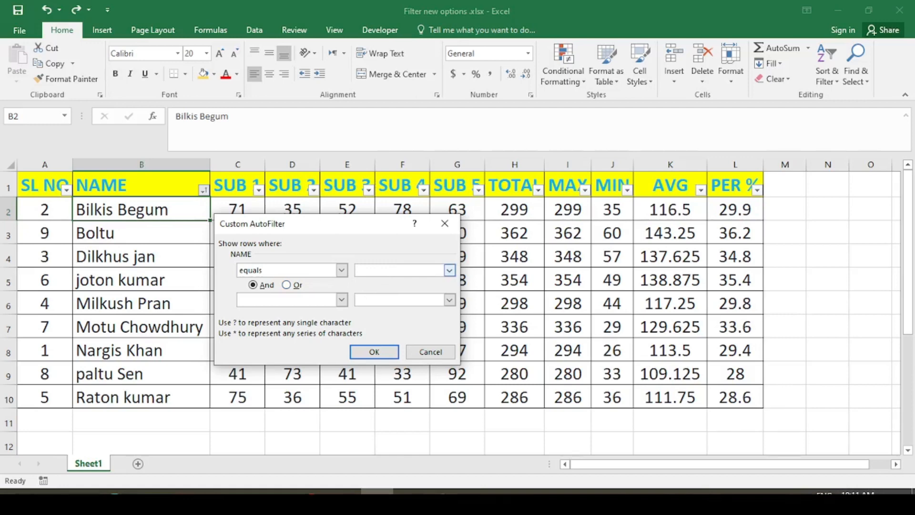
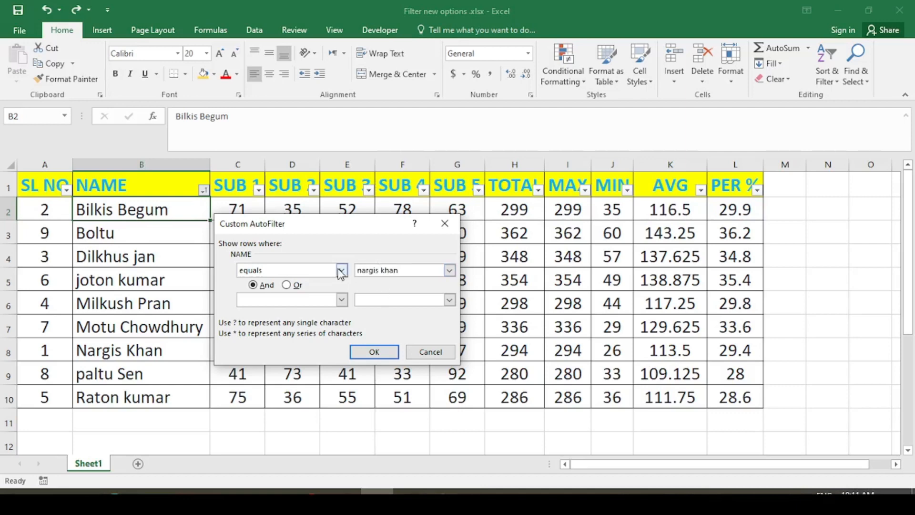
click(296, 285)
click(376, 352)
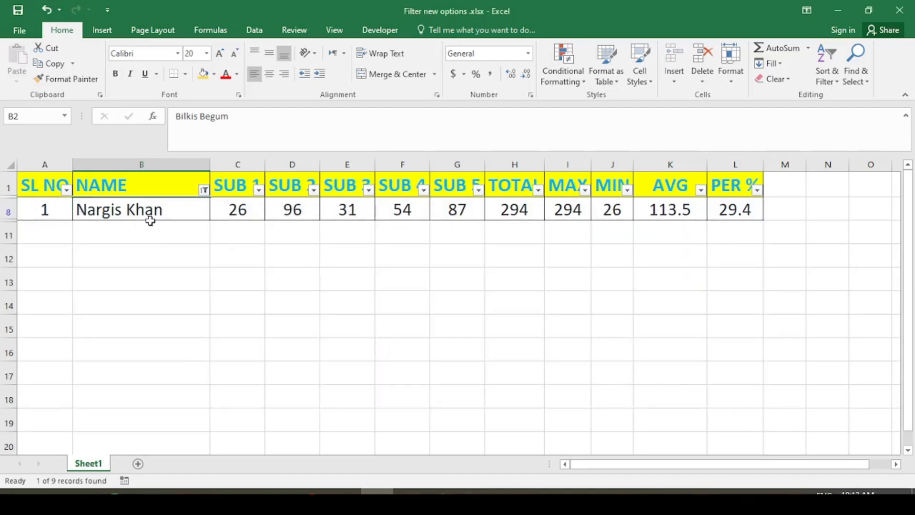
click(204, 191)
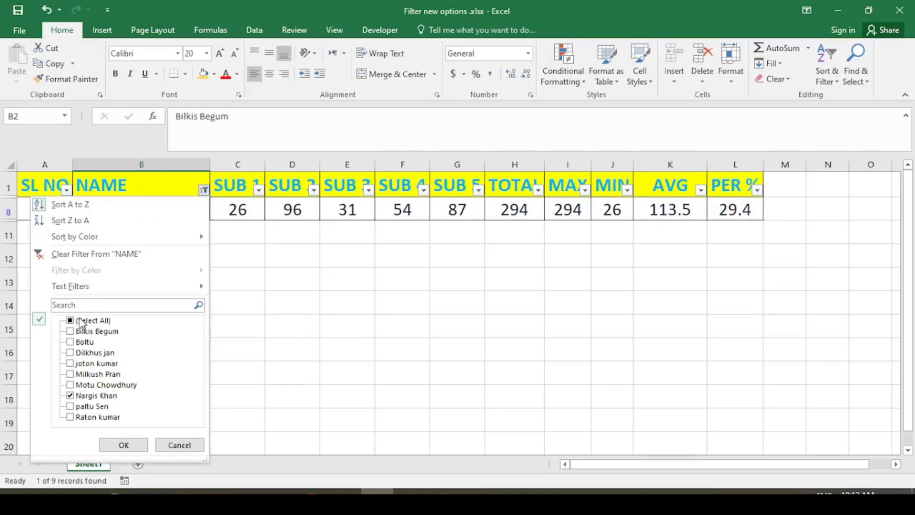
- Clear the NAME filter and recheck its dropdown, closing it without changes
click(79, 253)
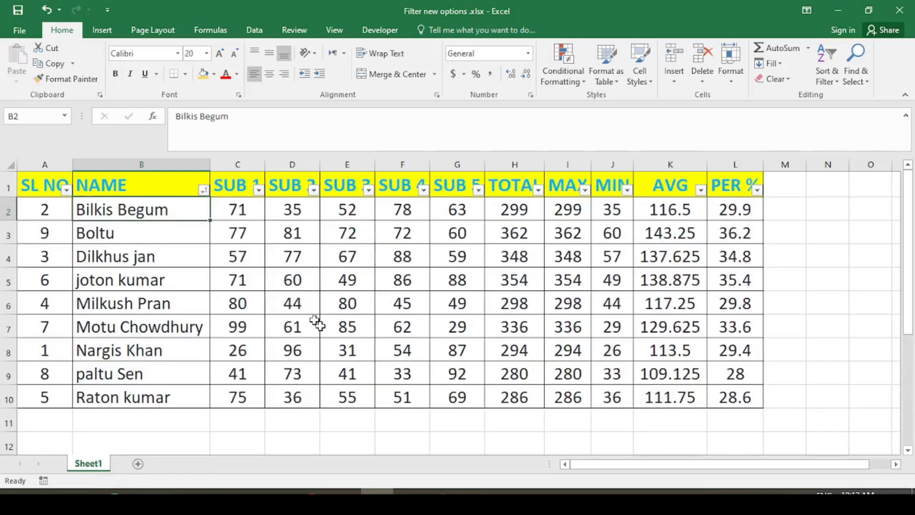
click(204, 190)
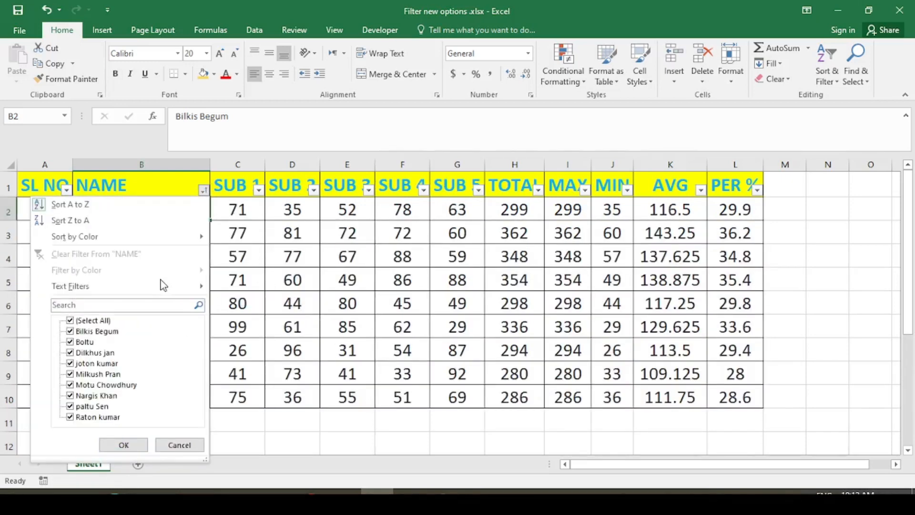
mouse_move(163, 285)
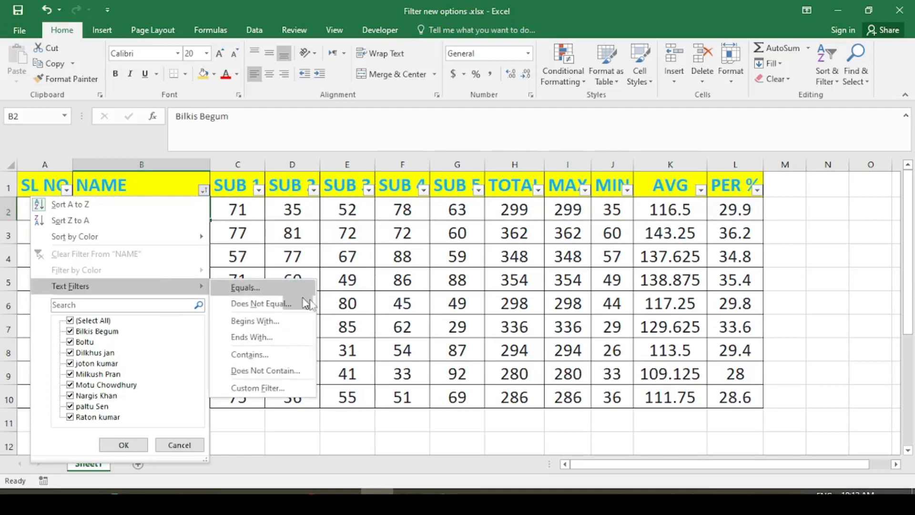
click(372, 295)
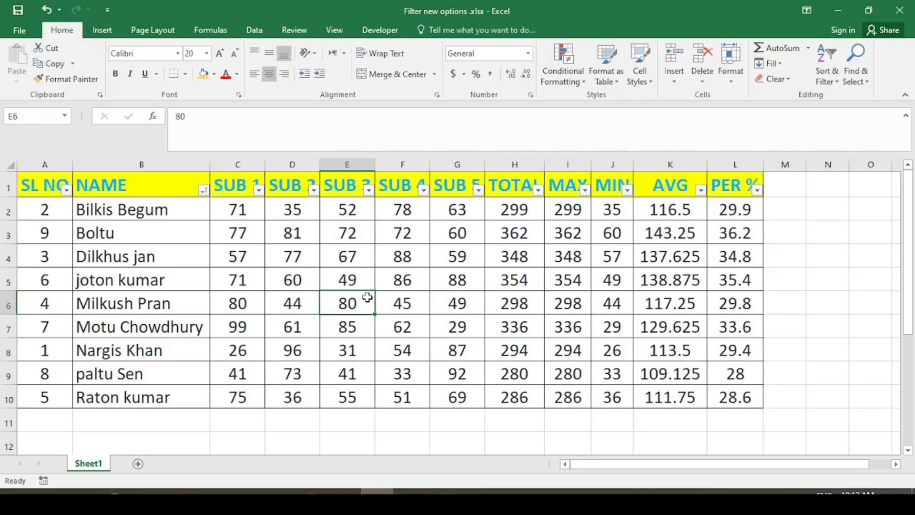
- Select several marks in the SUB 3 column, then the SUB 4 mark in row 2
click(357, 274)
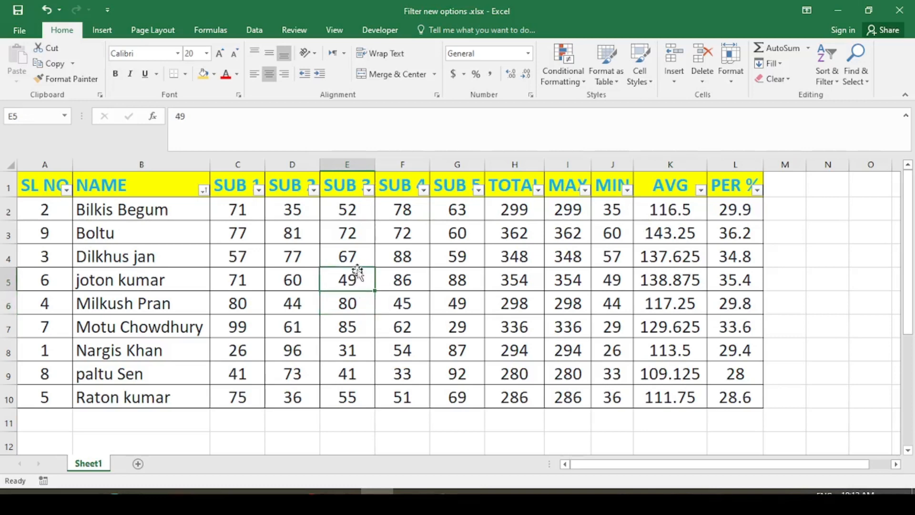
click(357, 257)
click(357, 235)
click(348, 208)
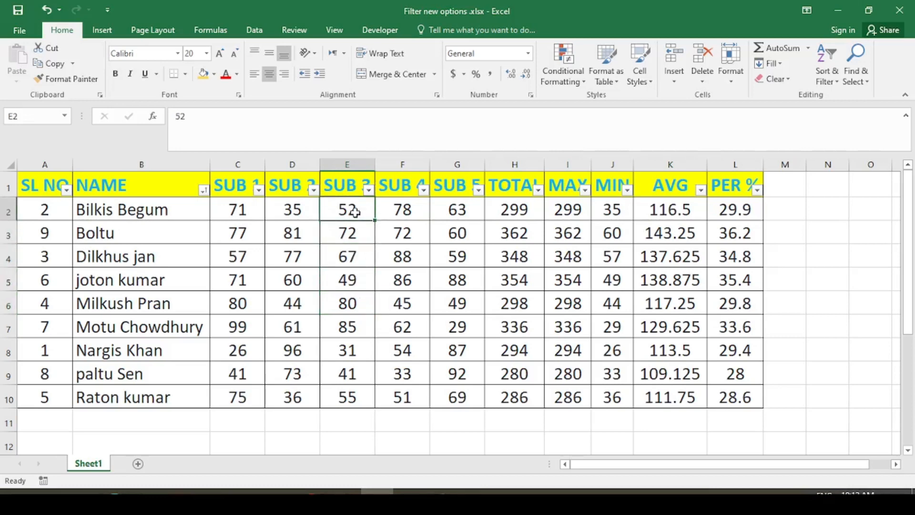
click(397, 207)
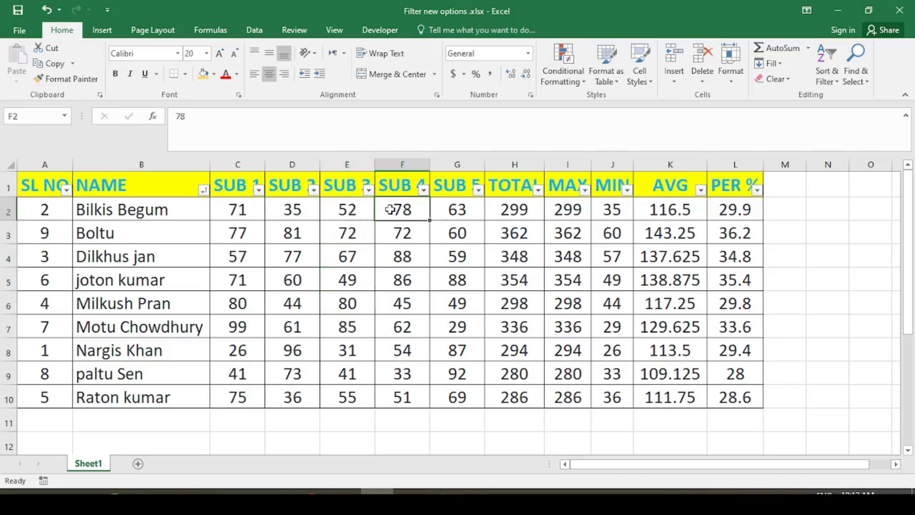